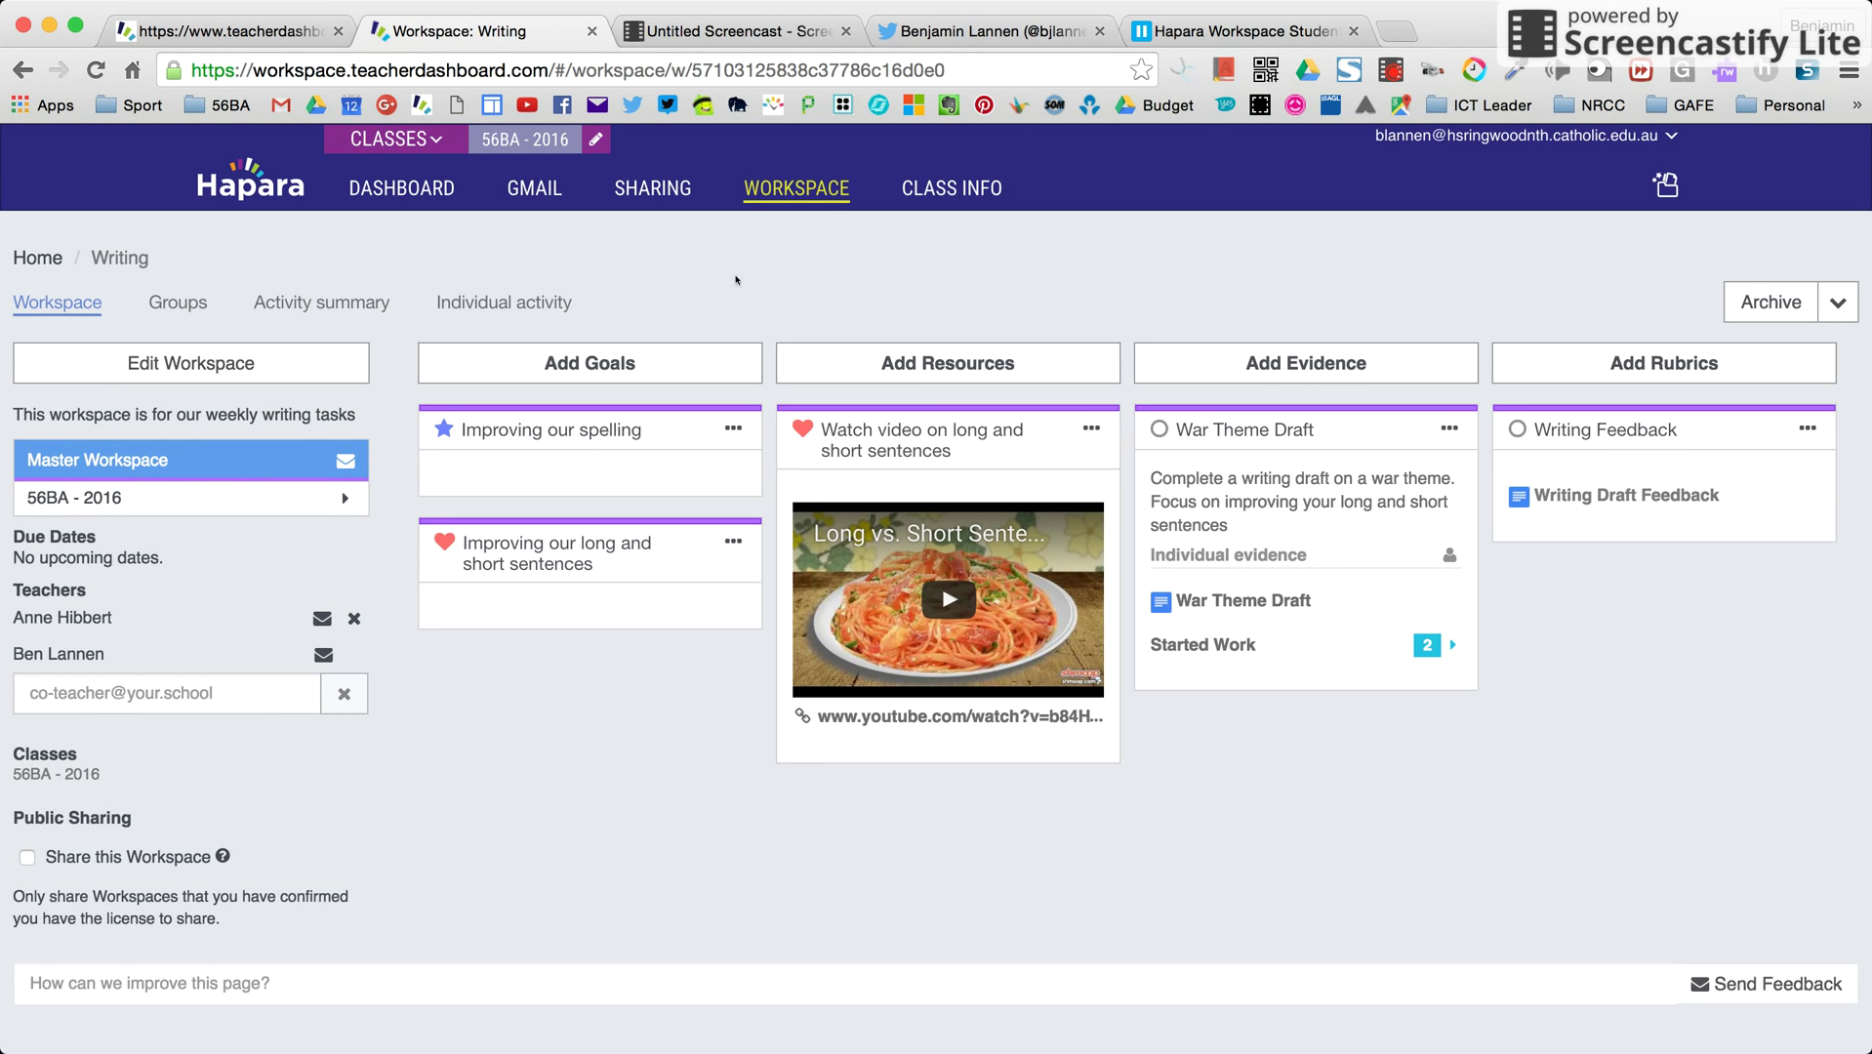
- Add a new group named "Teachers" to the Writing workspace and save it
click(188, 309)
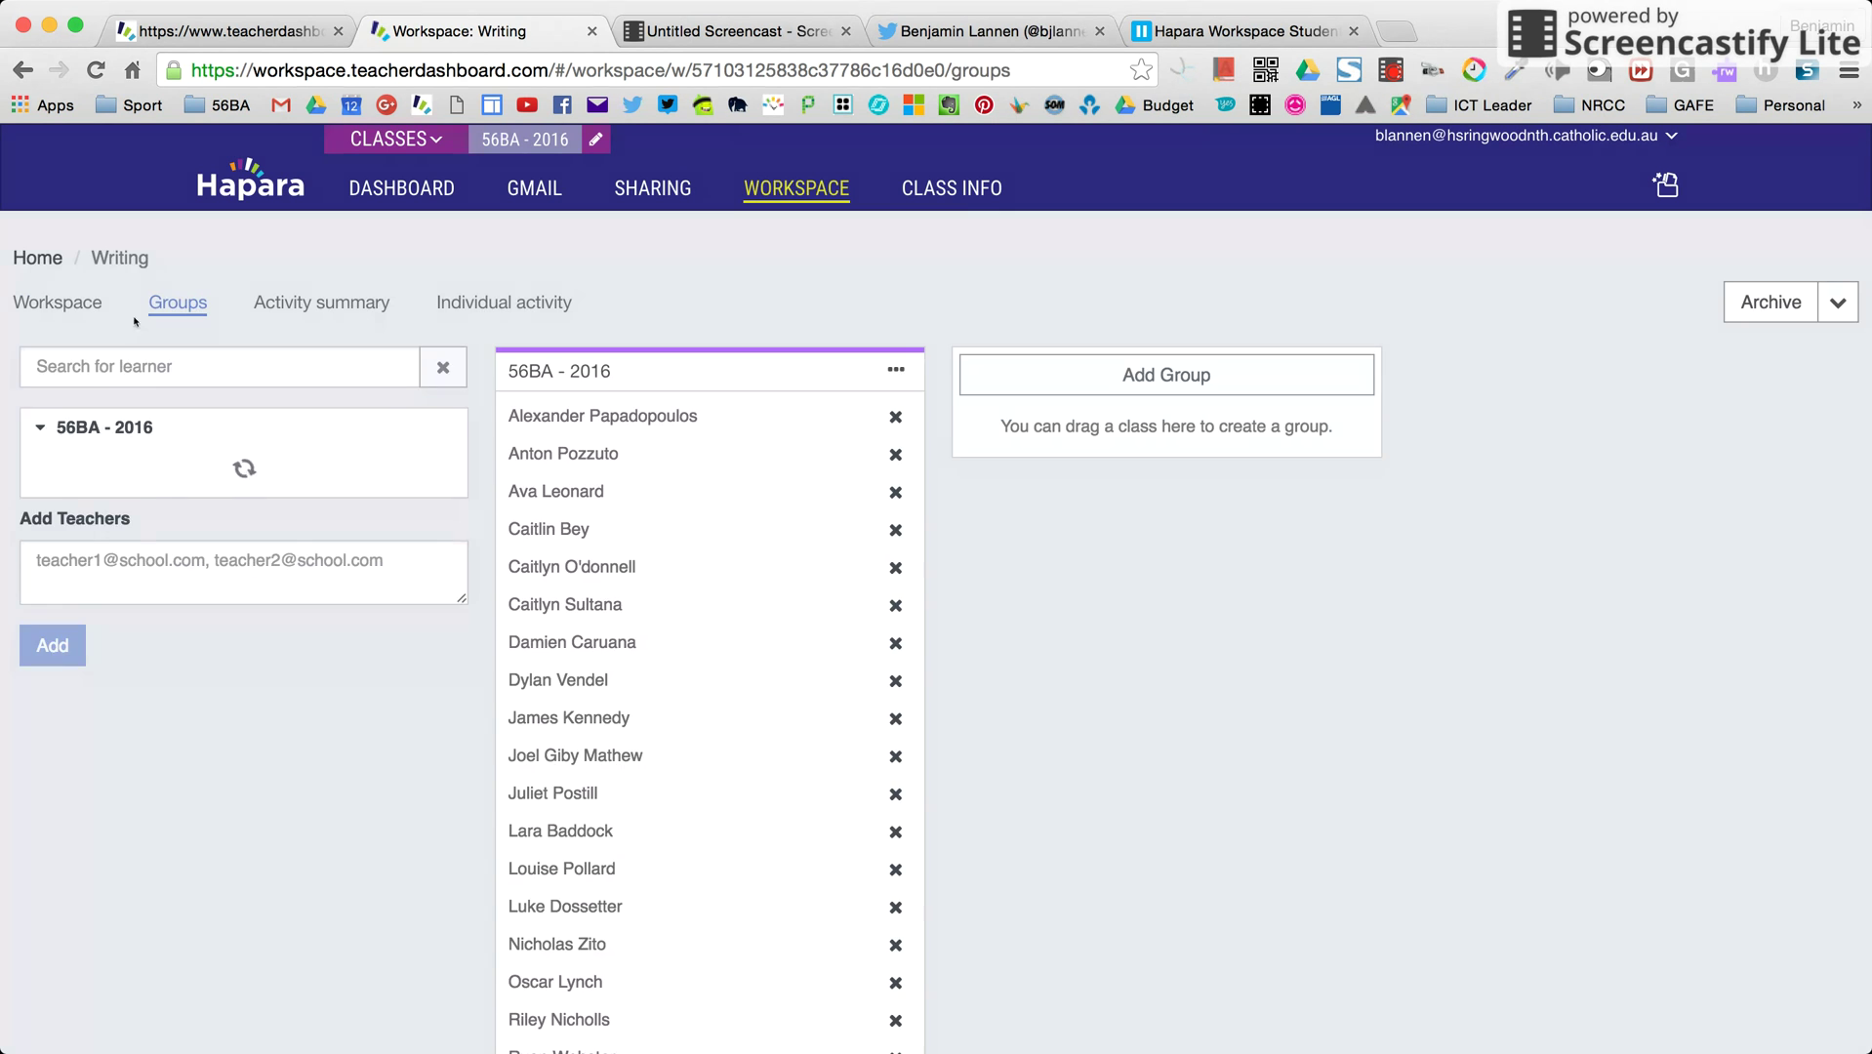
click(87, 305)
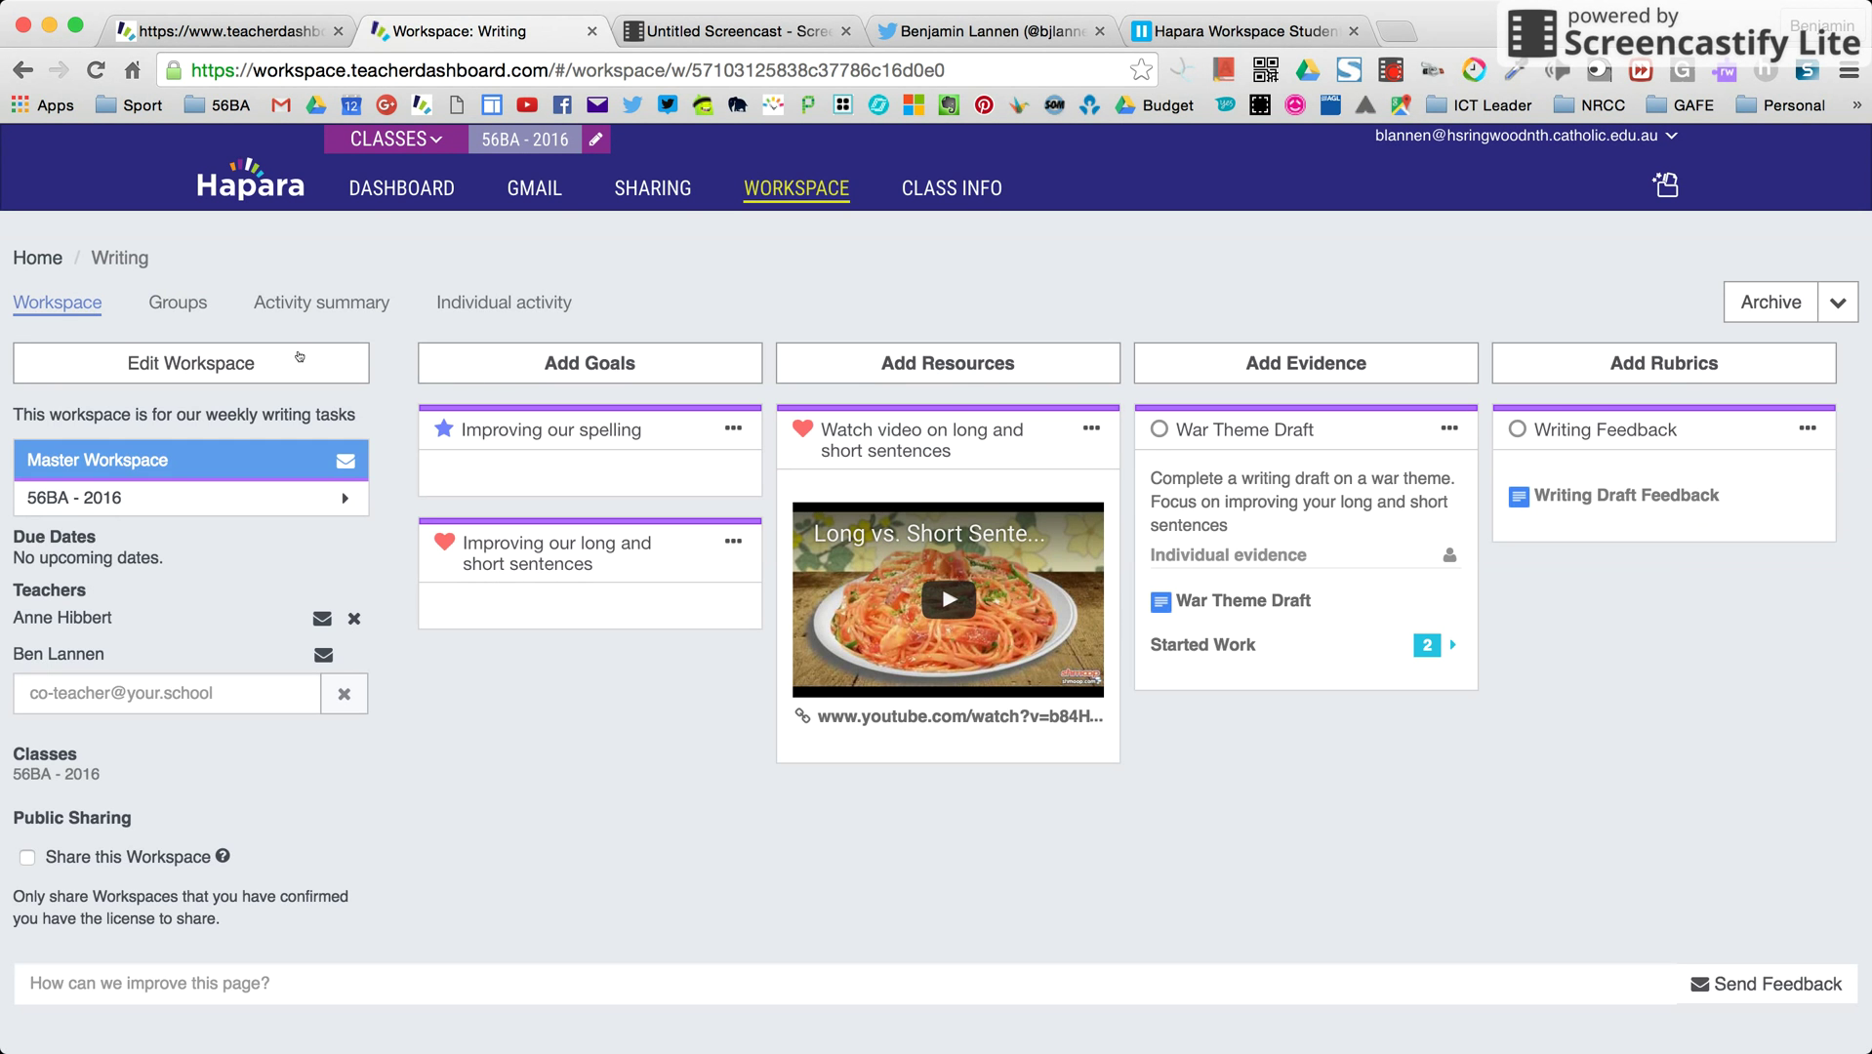
click(176, 303)
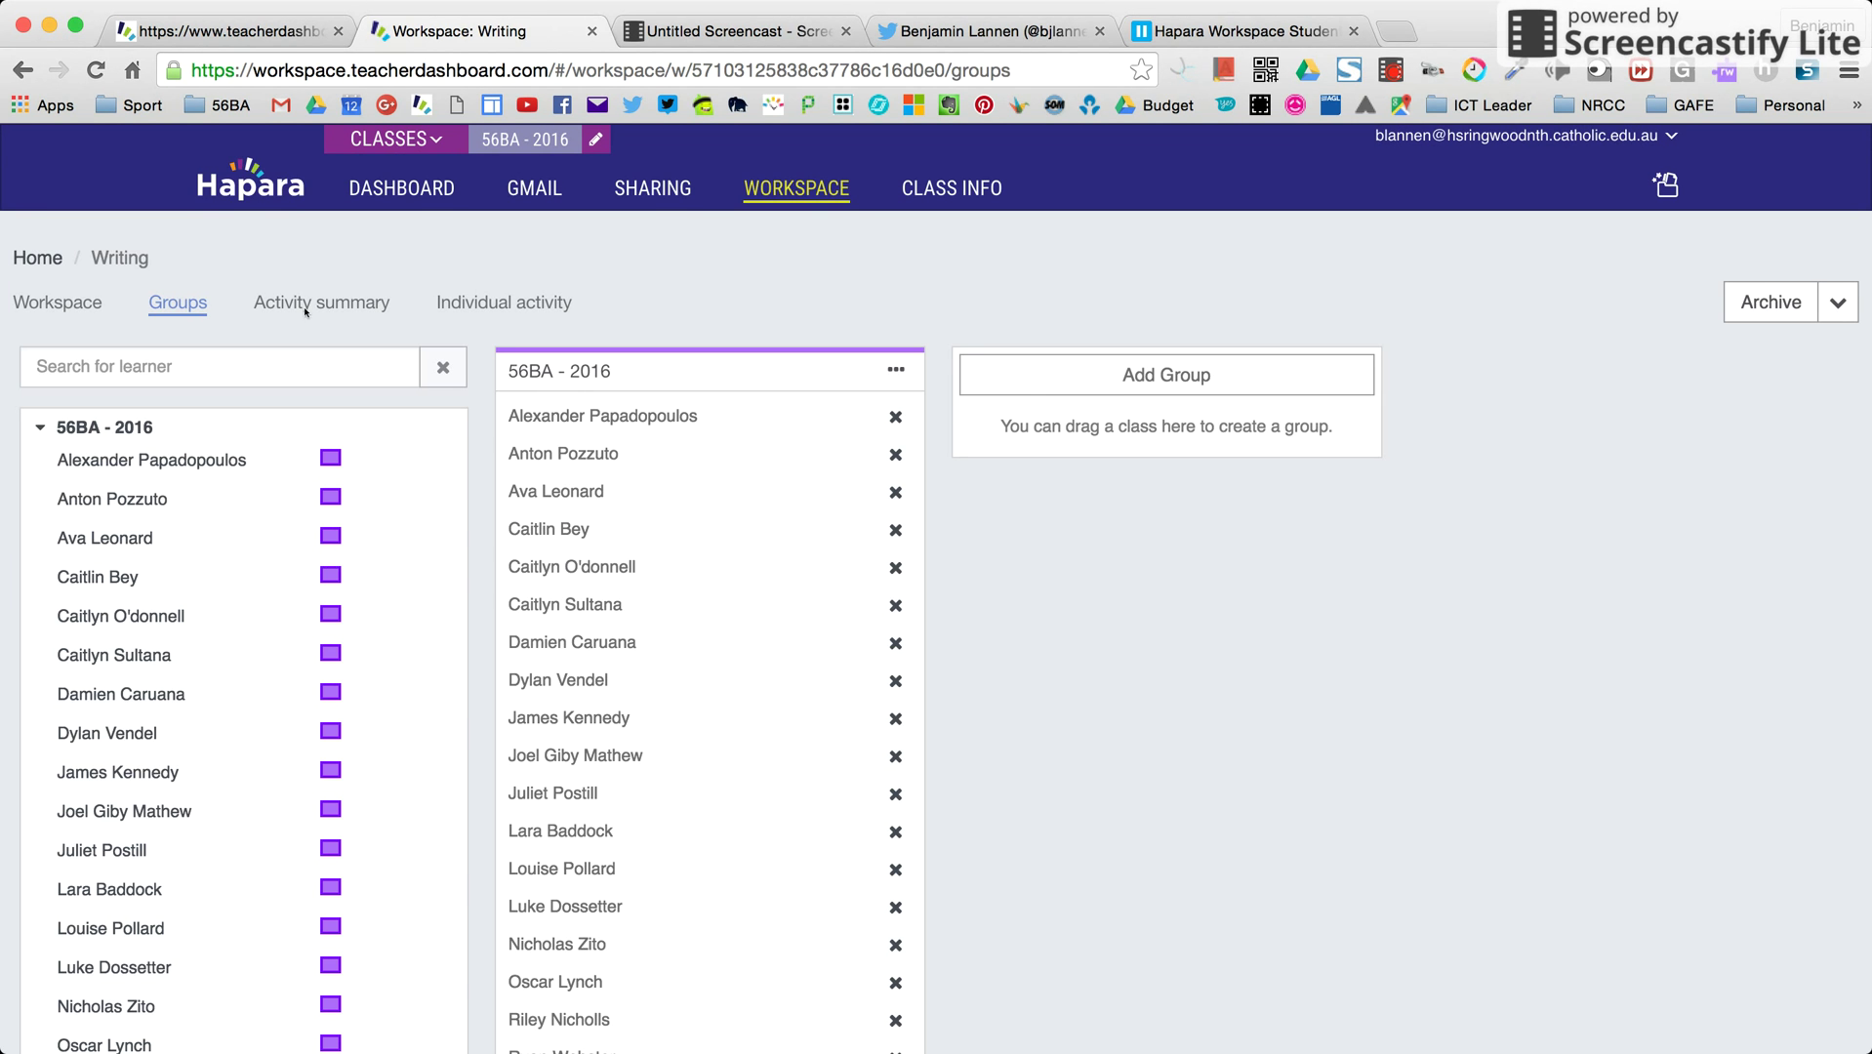
click(1092, 388)
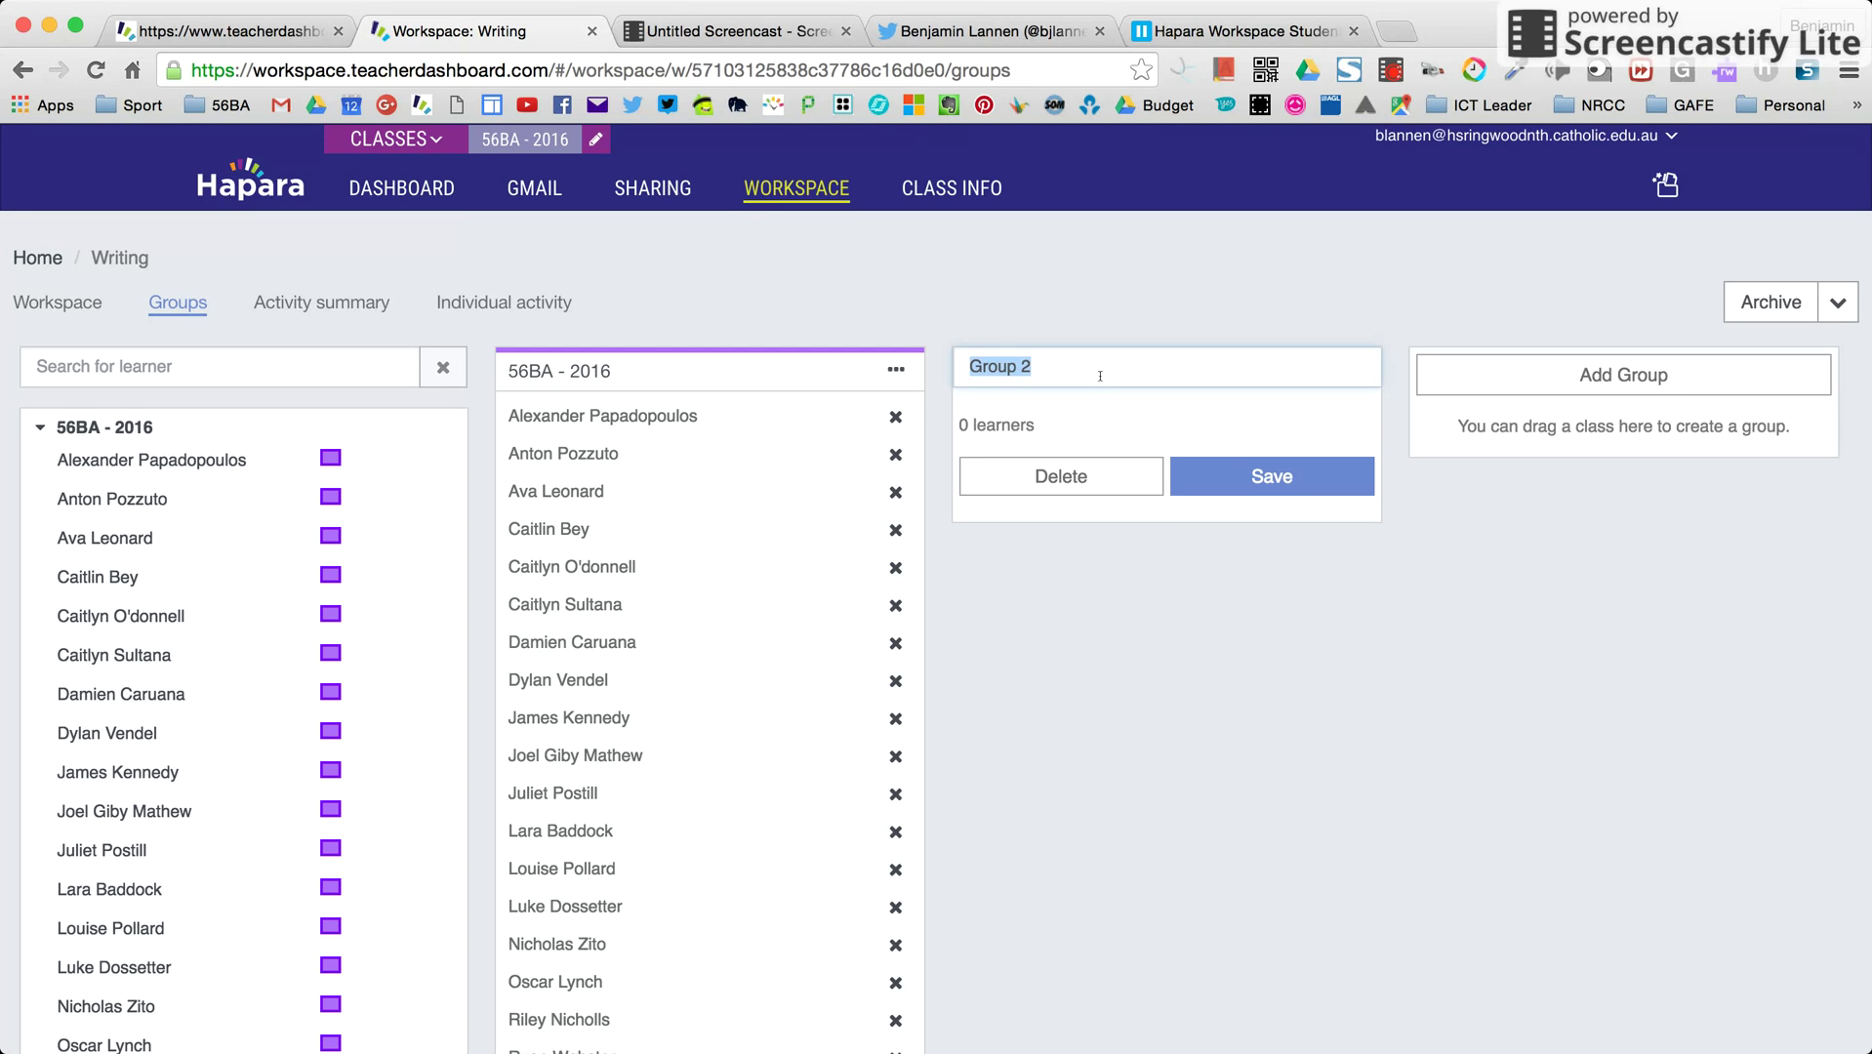
text(Teacher)
key(BackSpace)
text(S)
key(BackSpace)
text(s)
click(1271, 475)
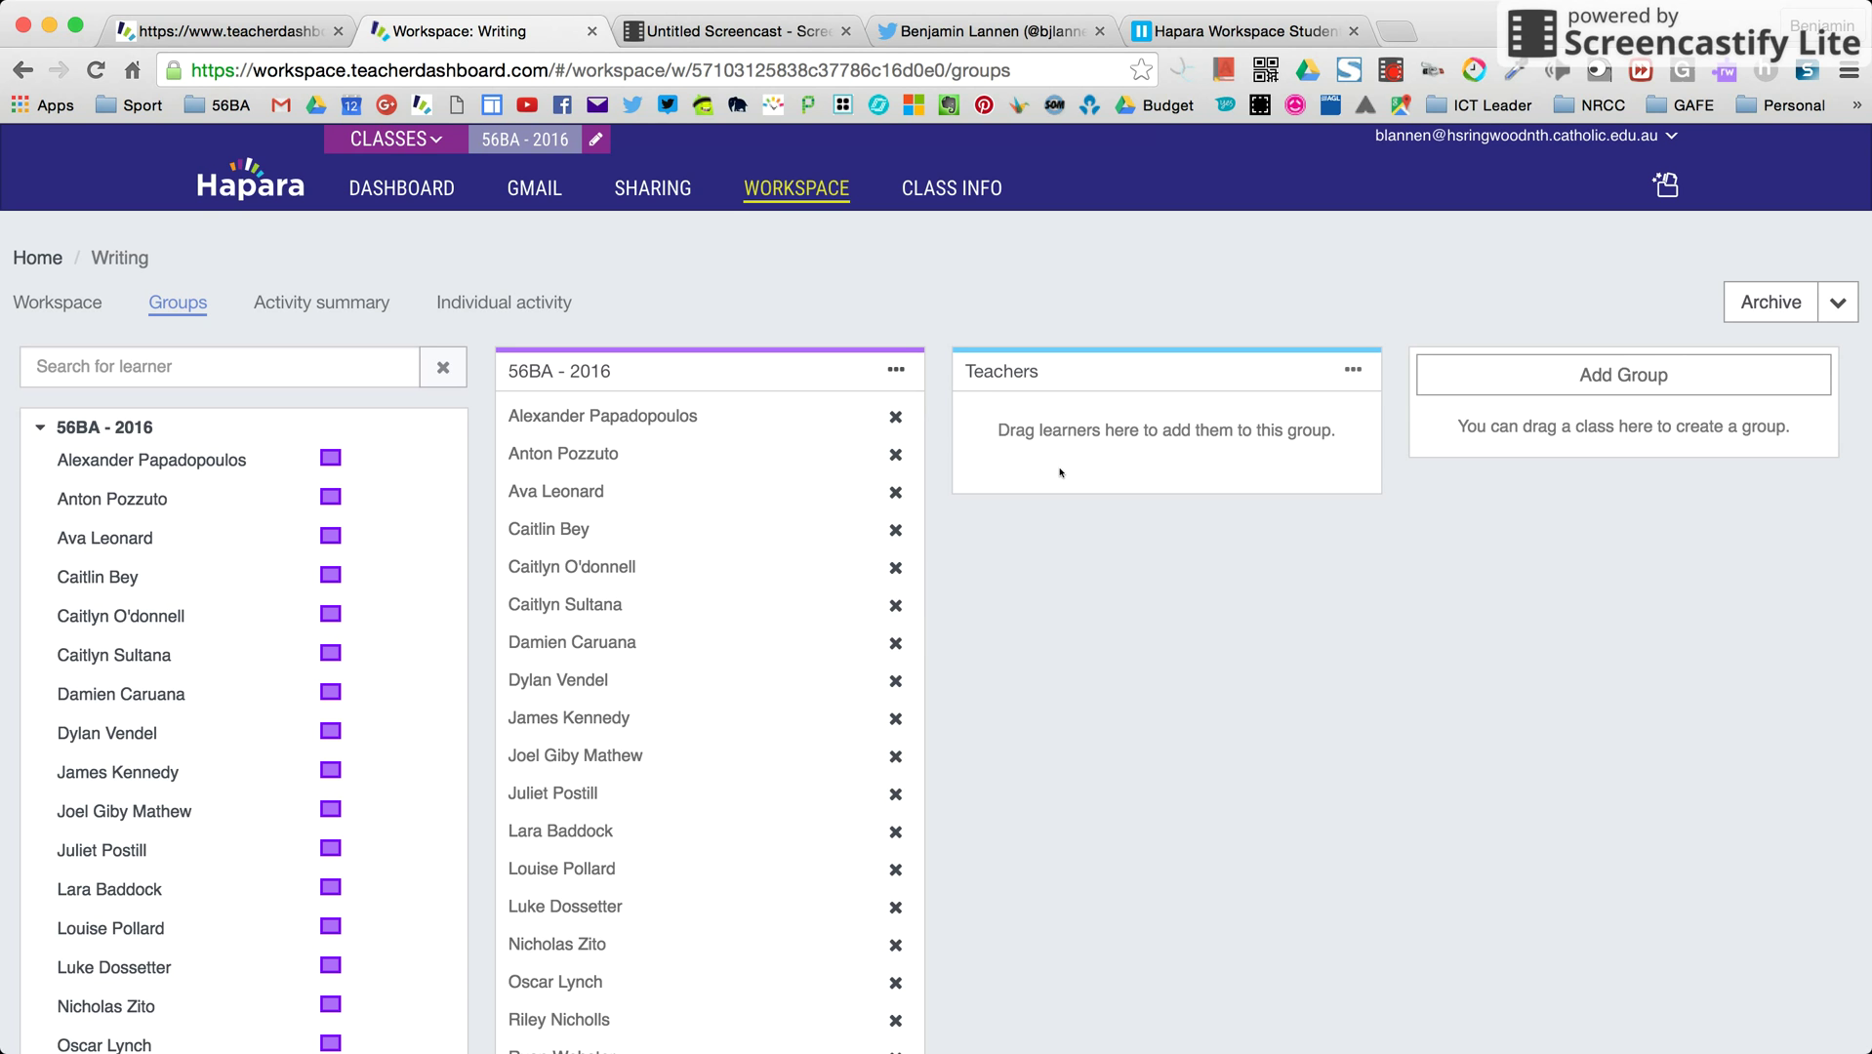
- Stop sharing the Writing Feedback rubric with the 56BA - 2016 group, keeping it shared with Teachers, and save the card
click(68, 308)
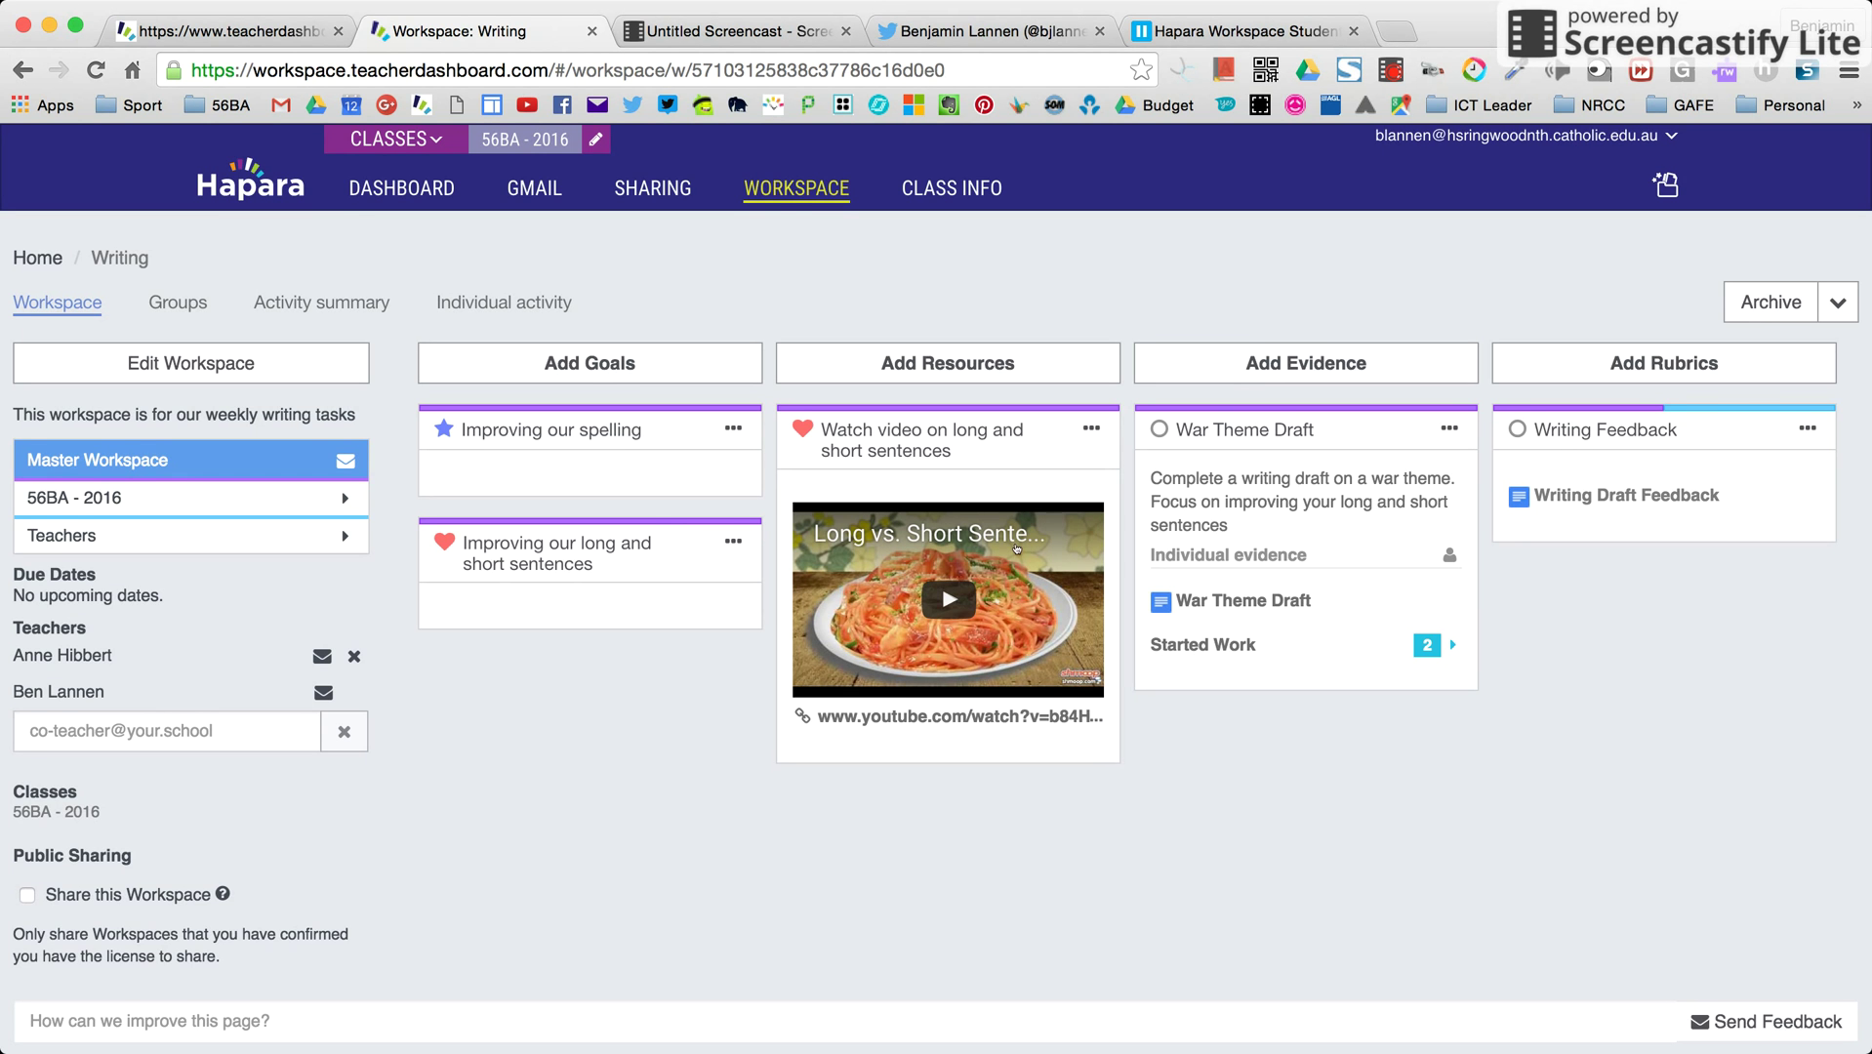
click(1799, 435)
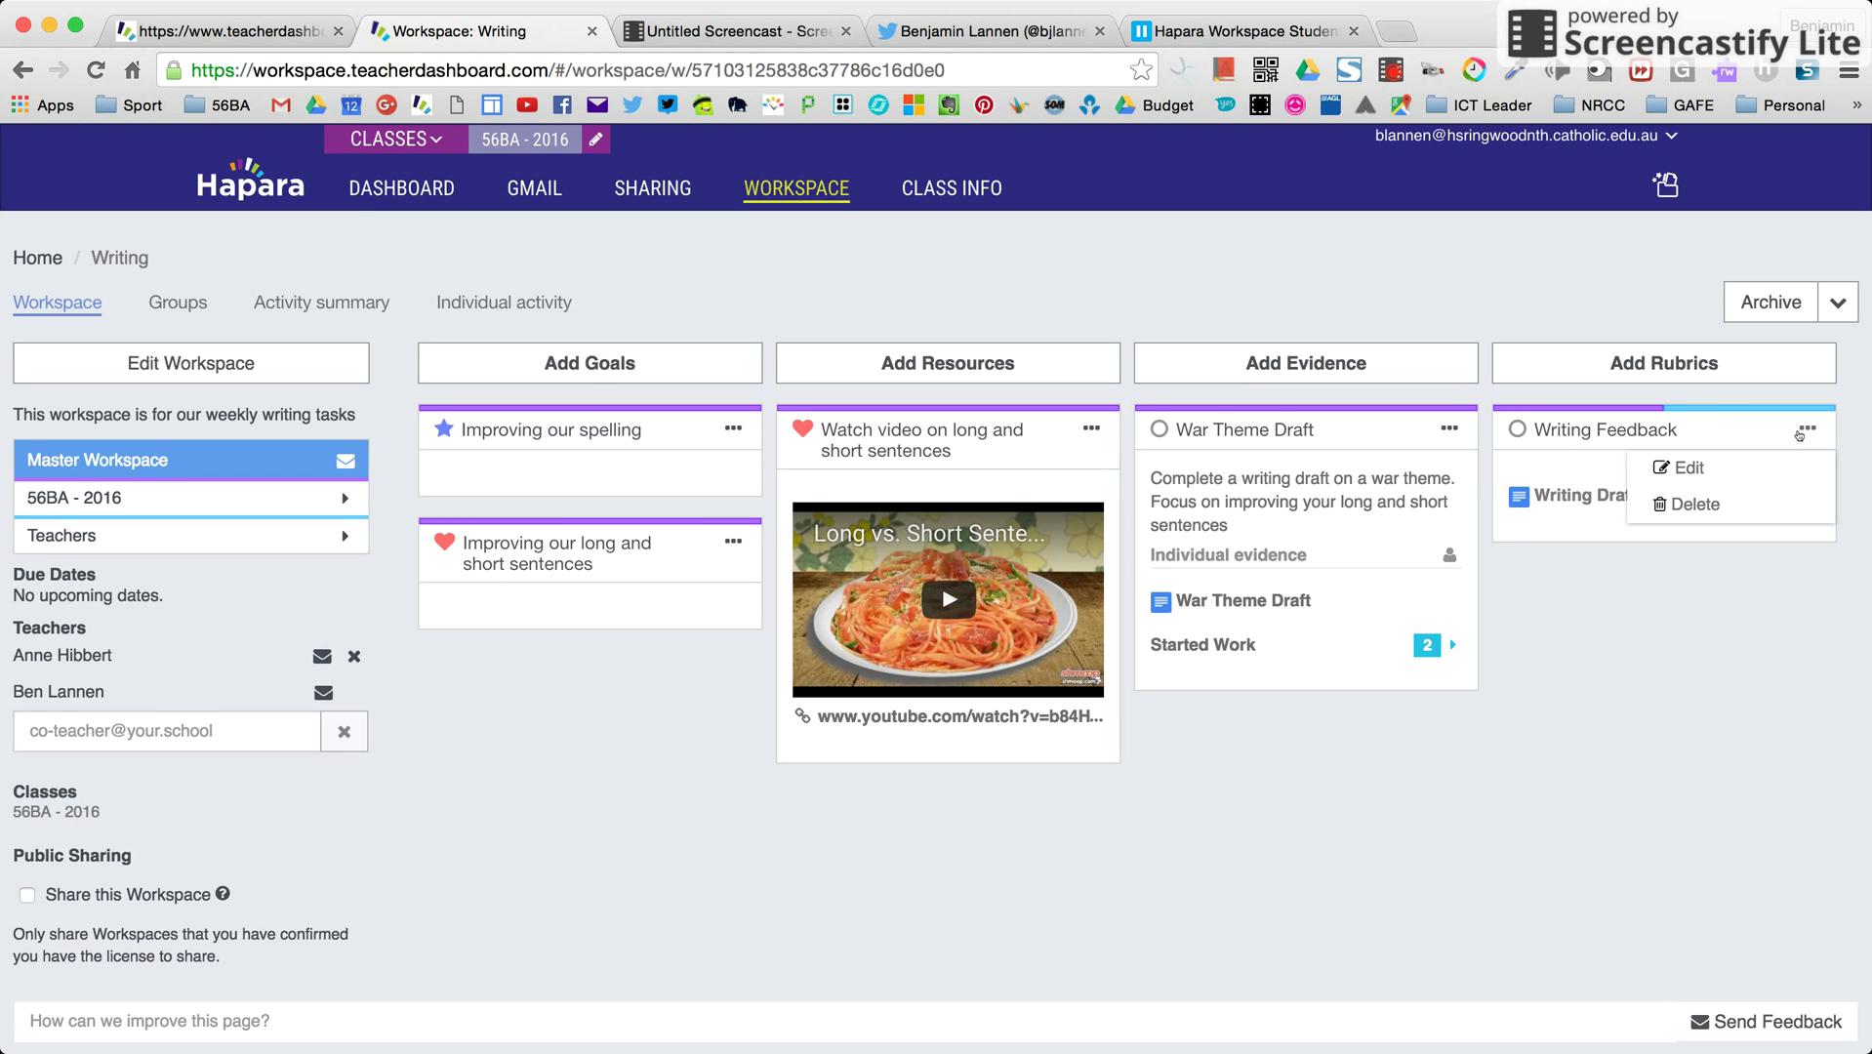
click(1714, 465)
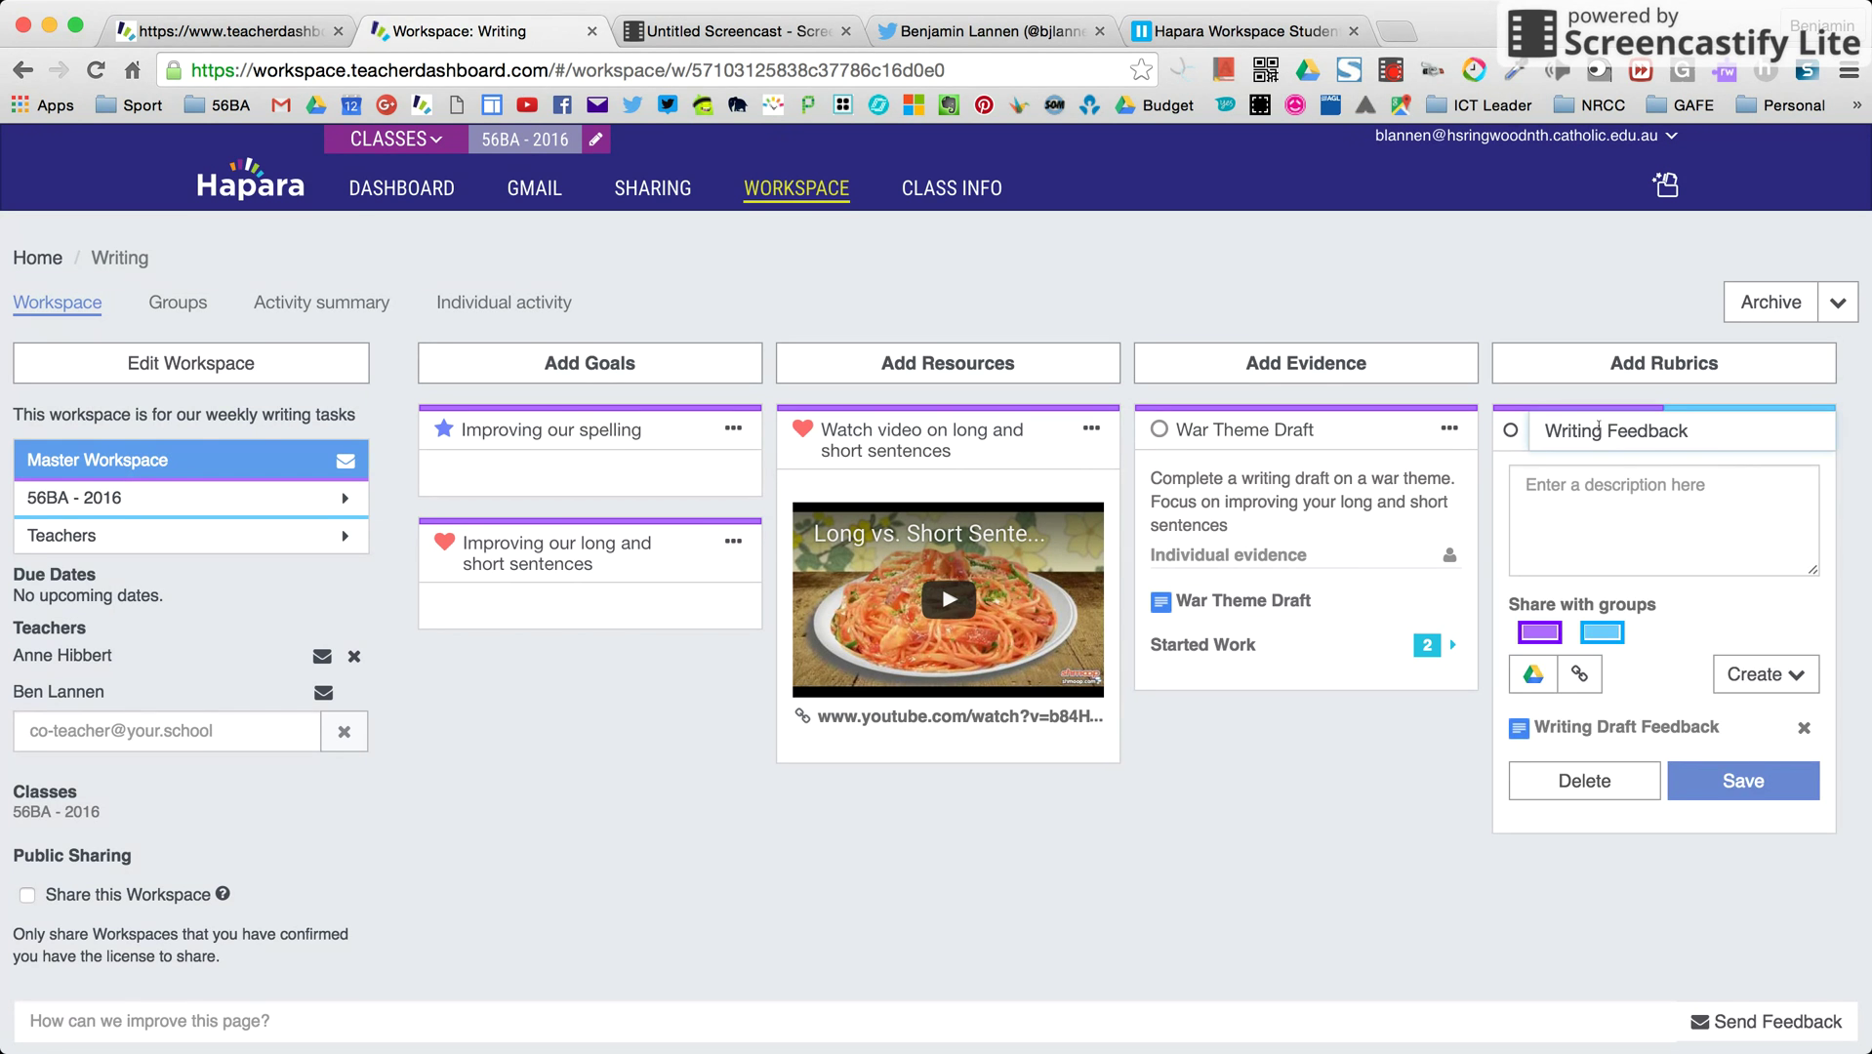
click(1542, 636)
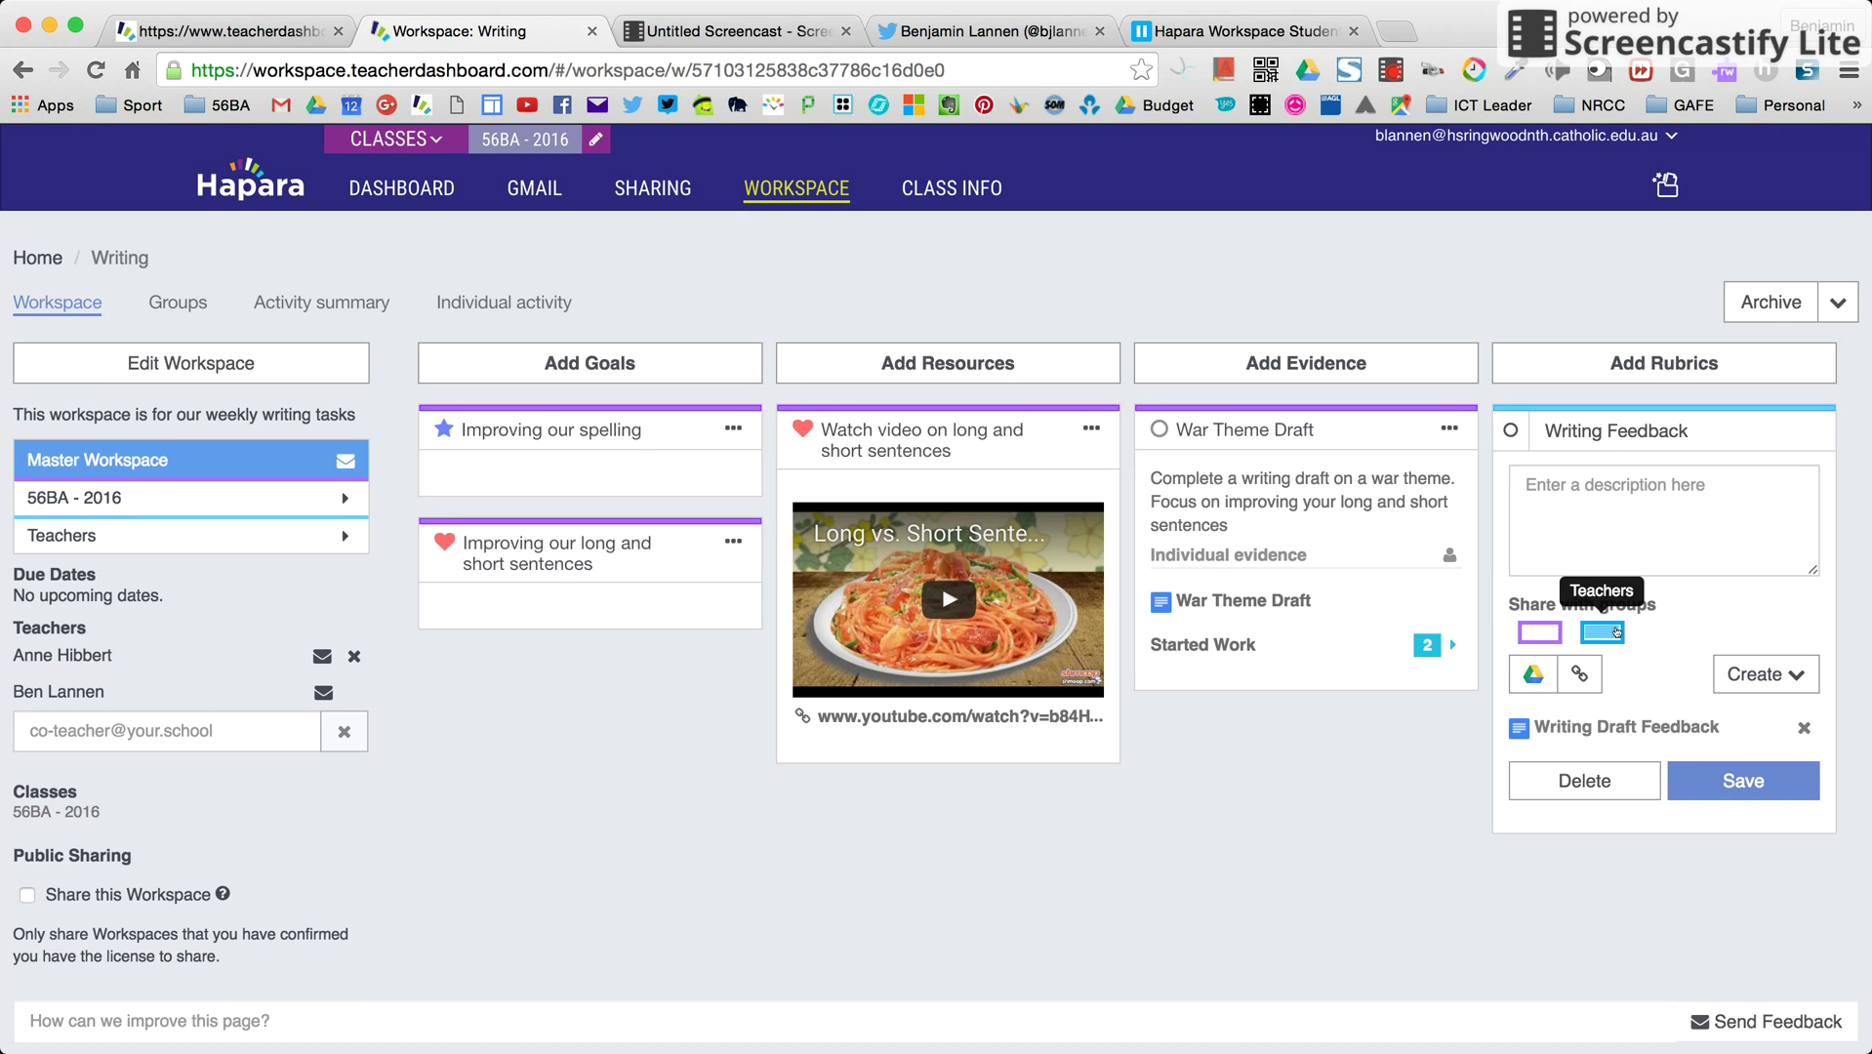
click(1694, 784)
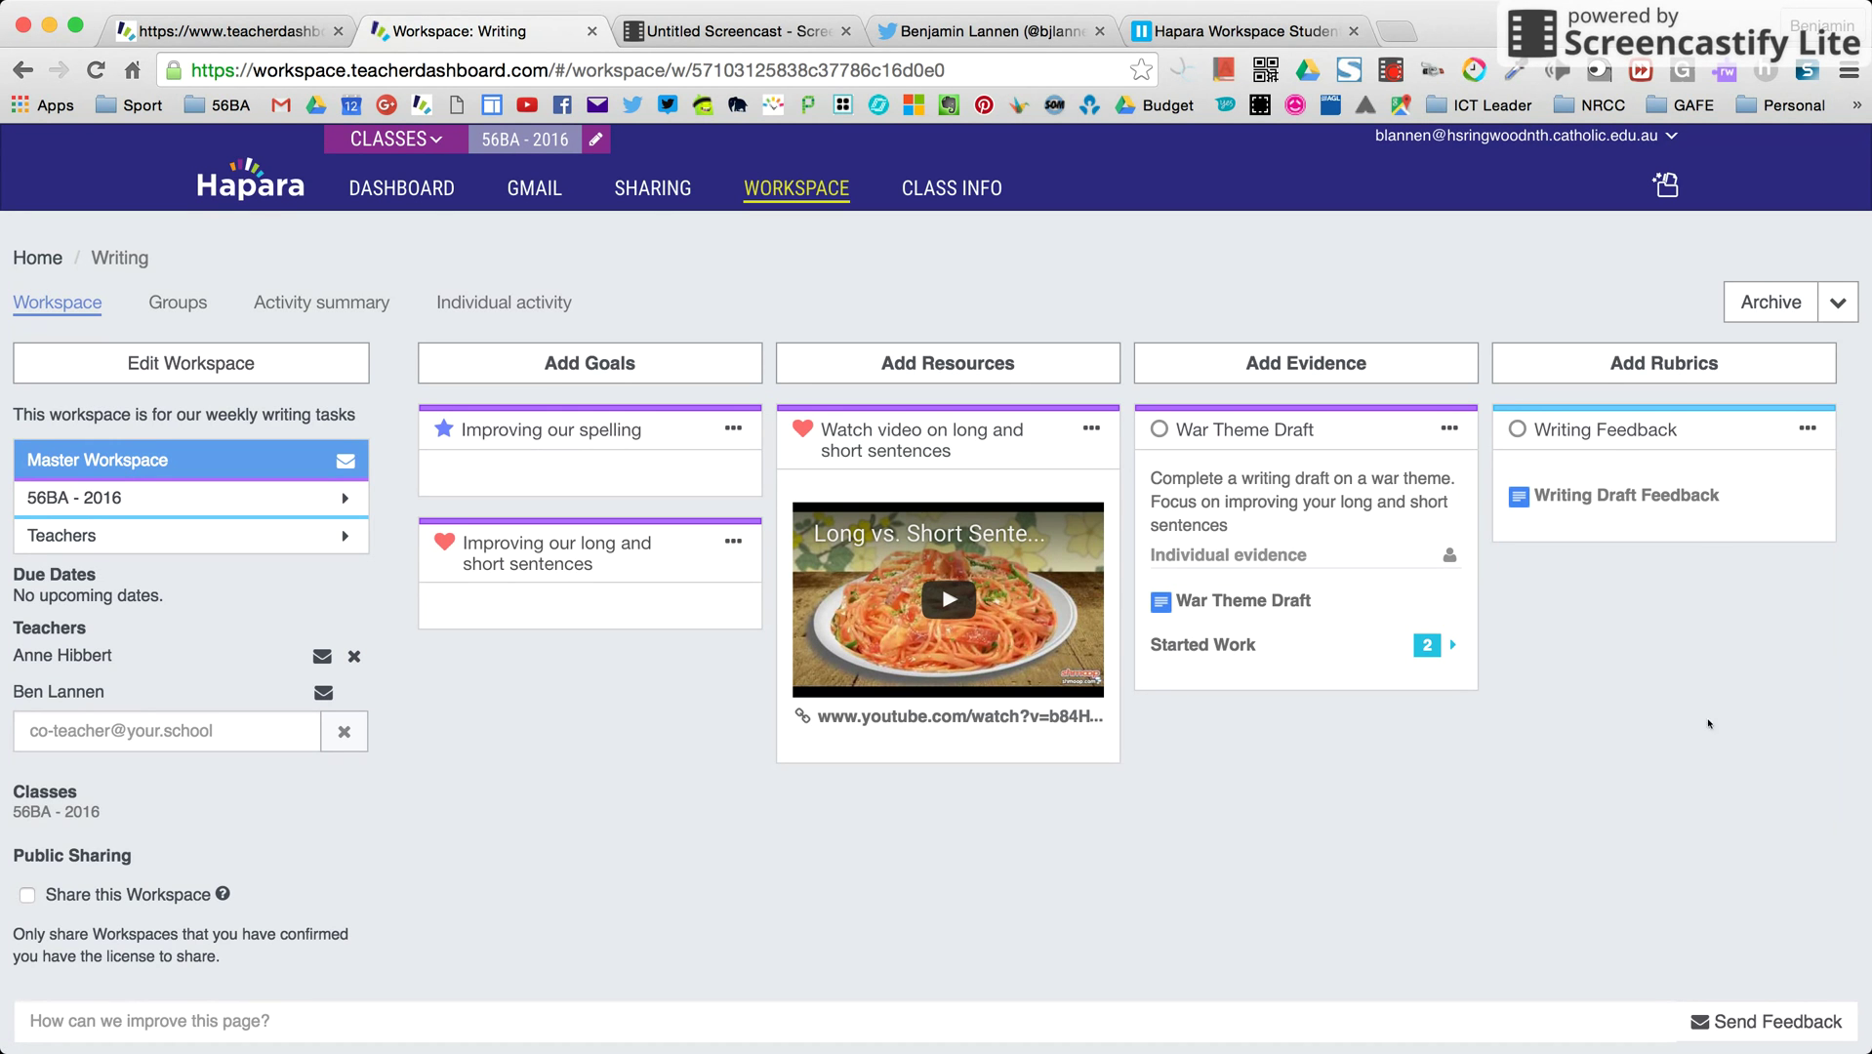
click(1808, 432)
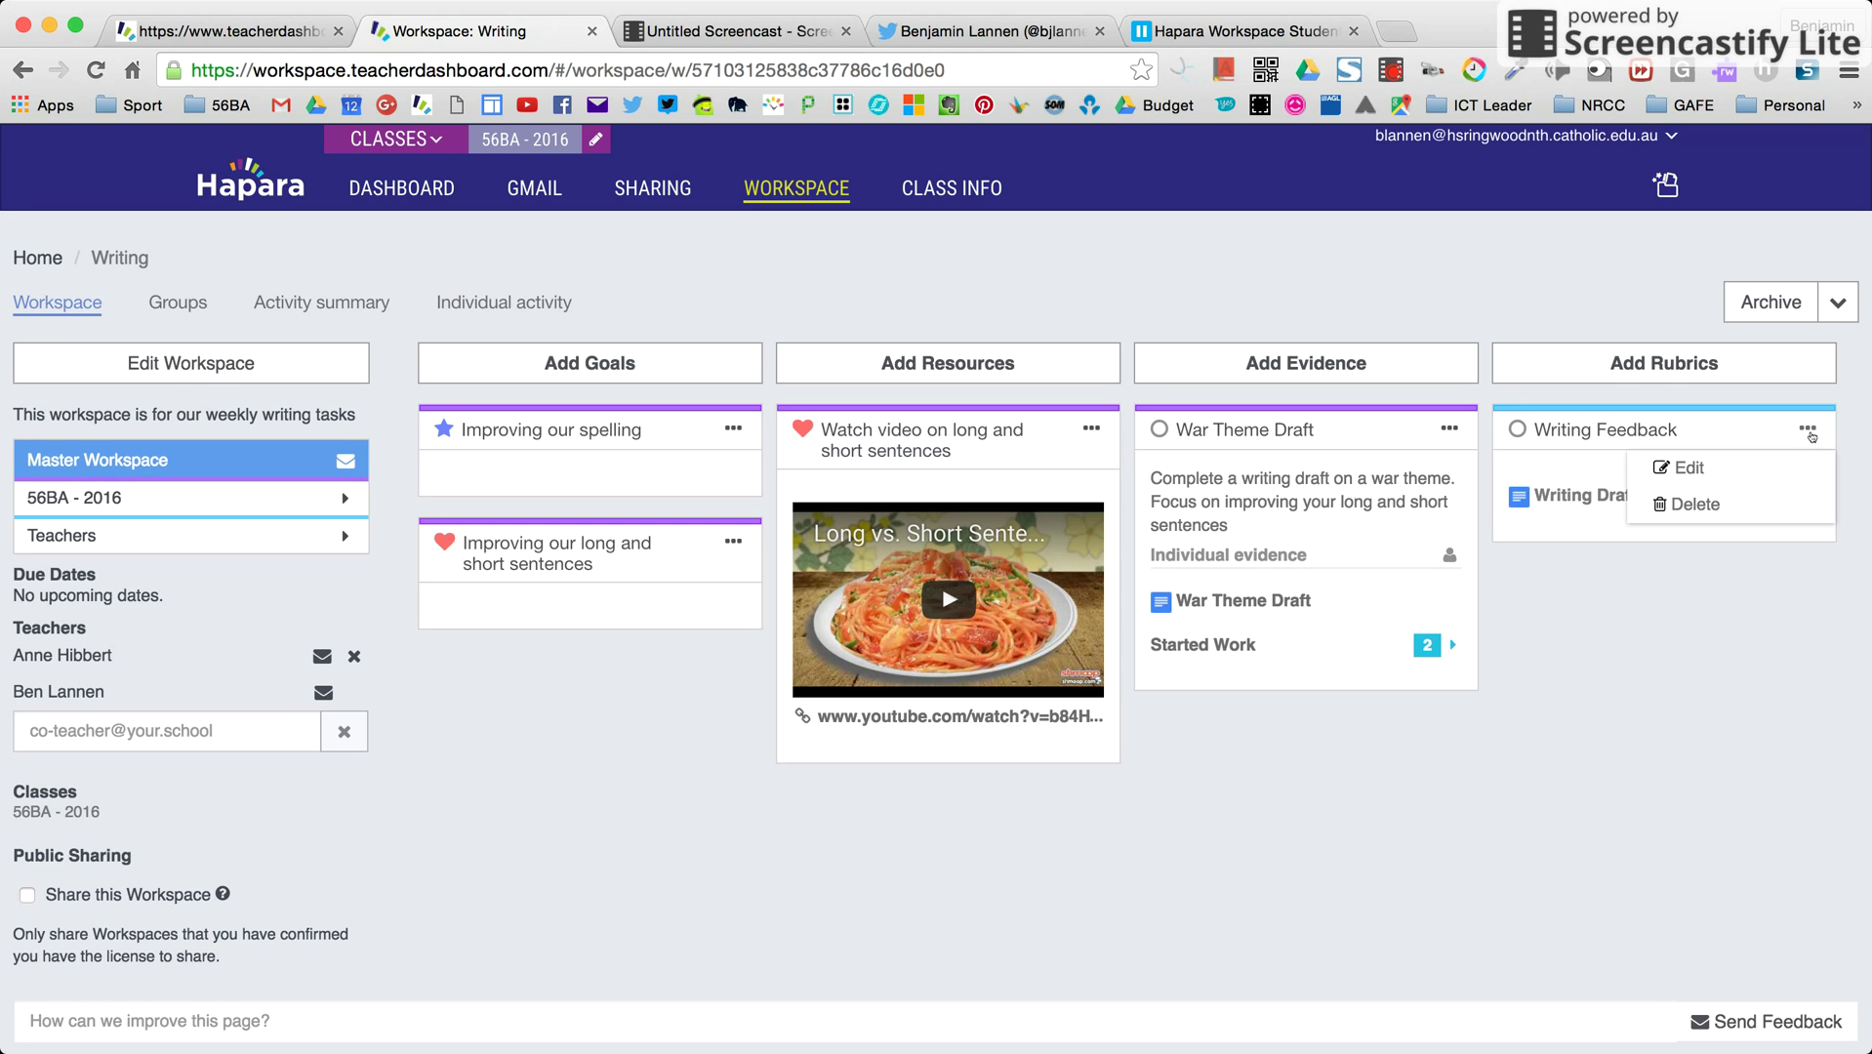
click(1771, 461)
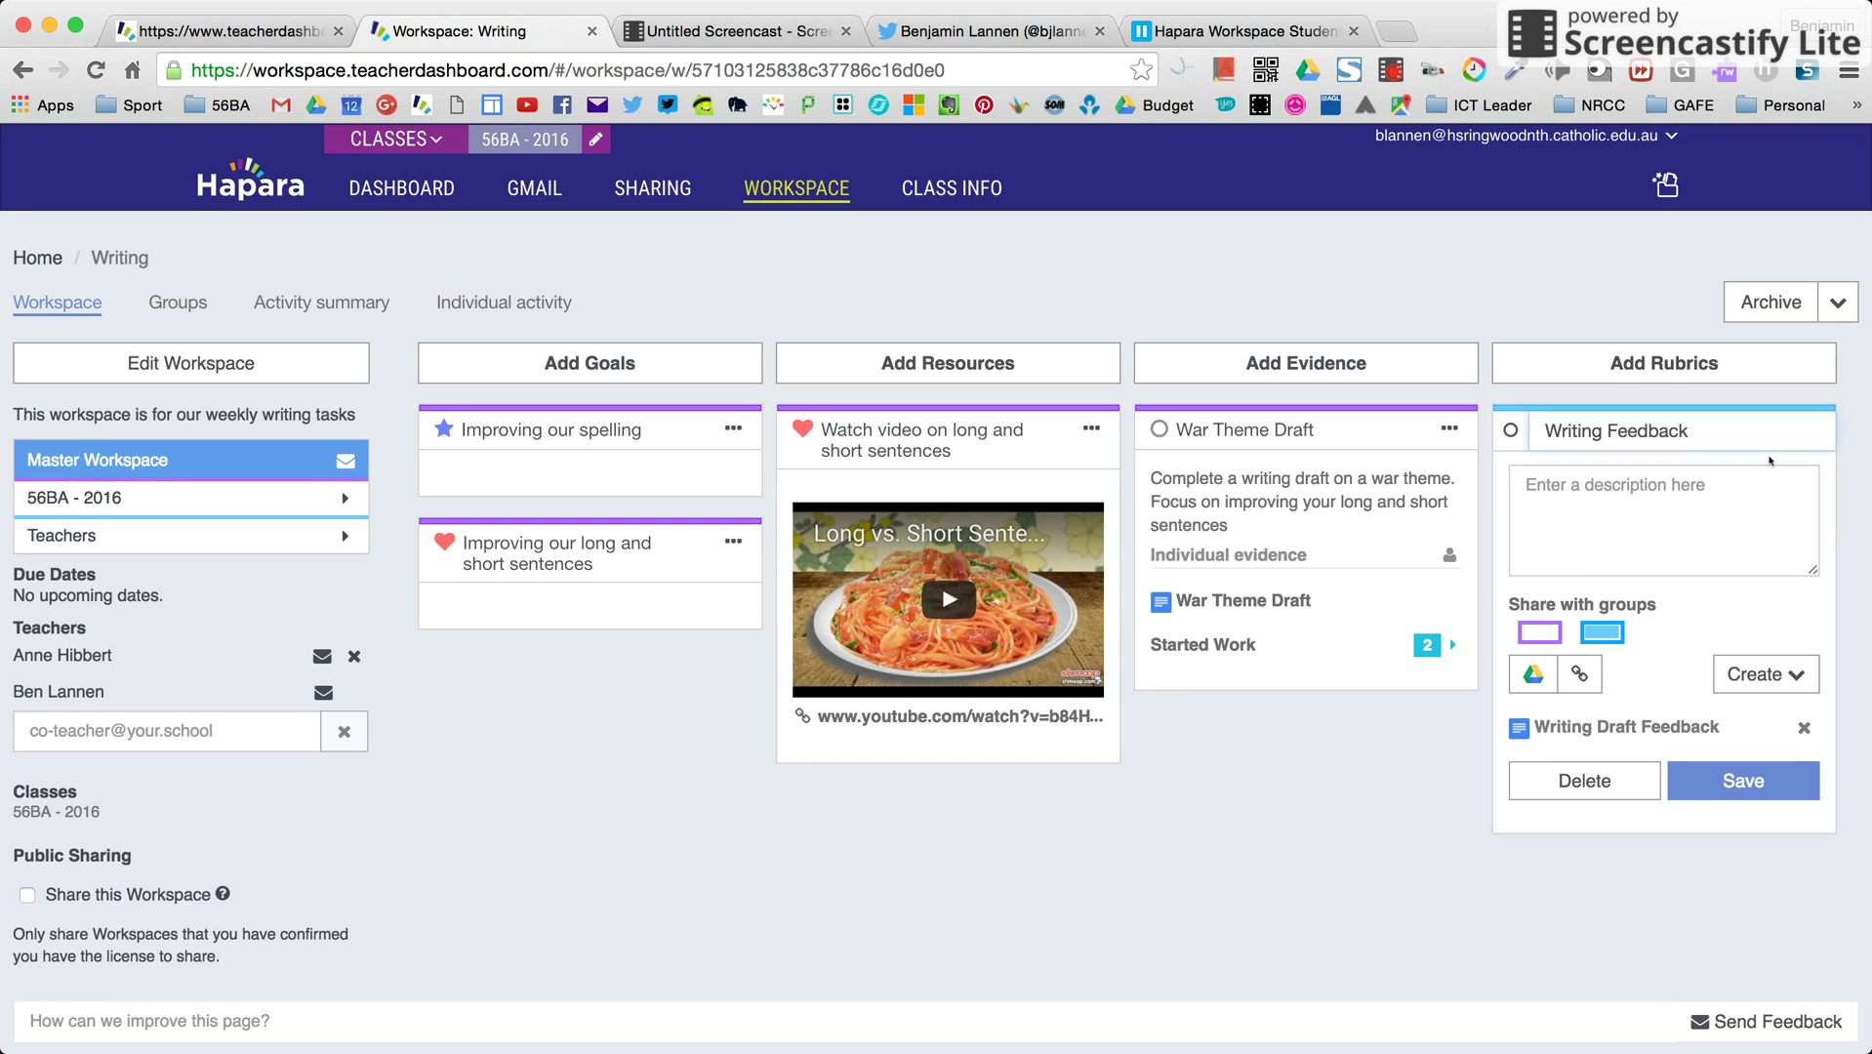
click(1602, 633)
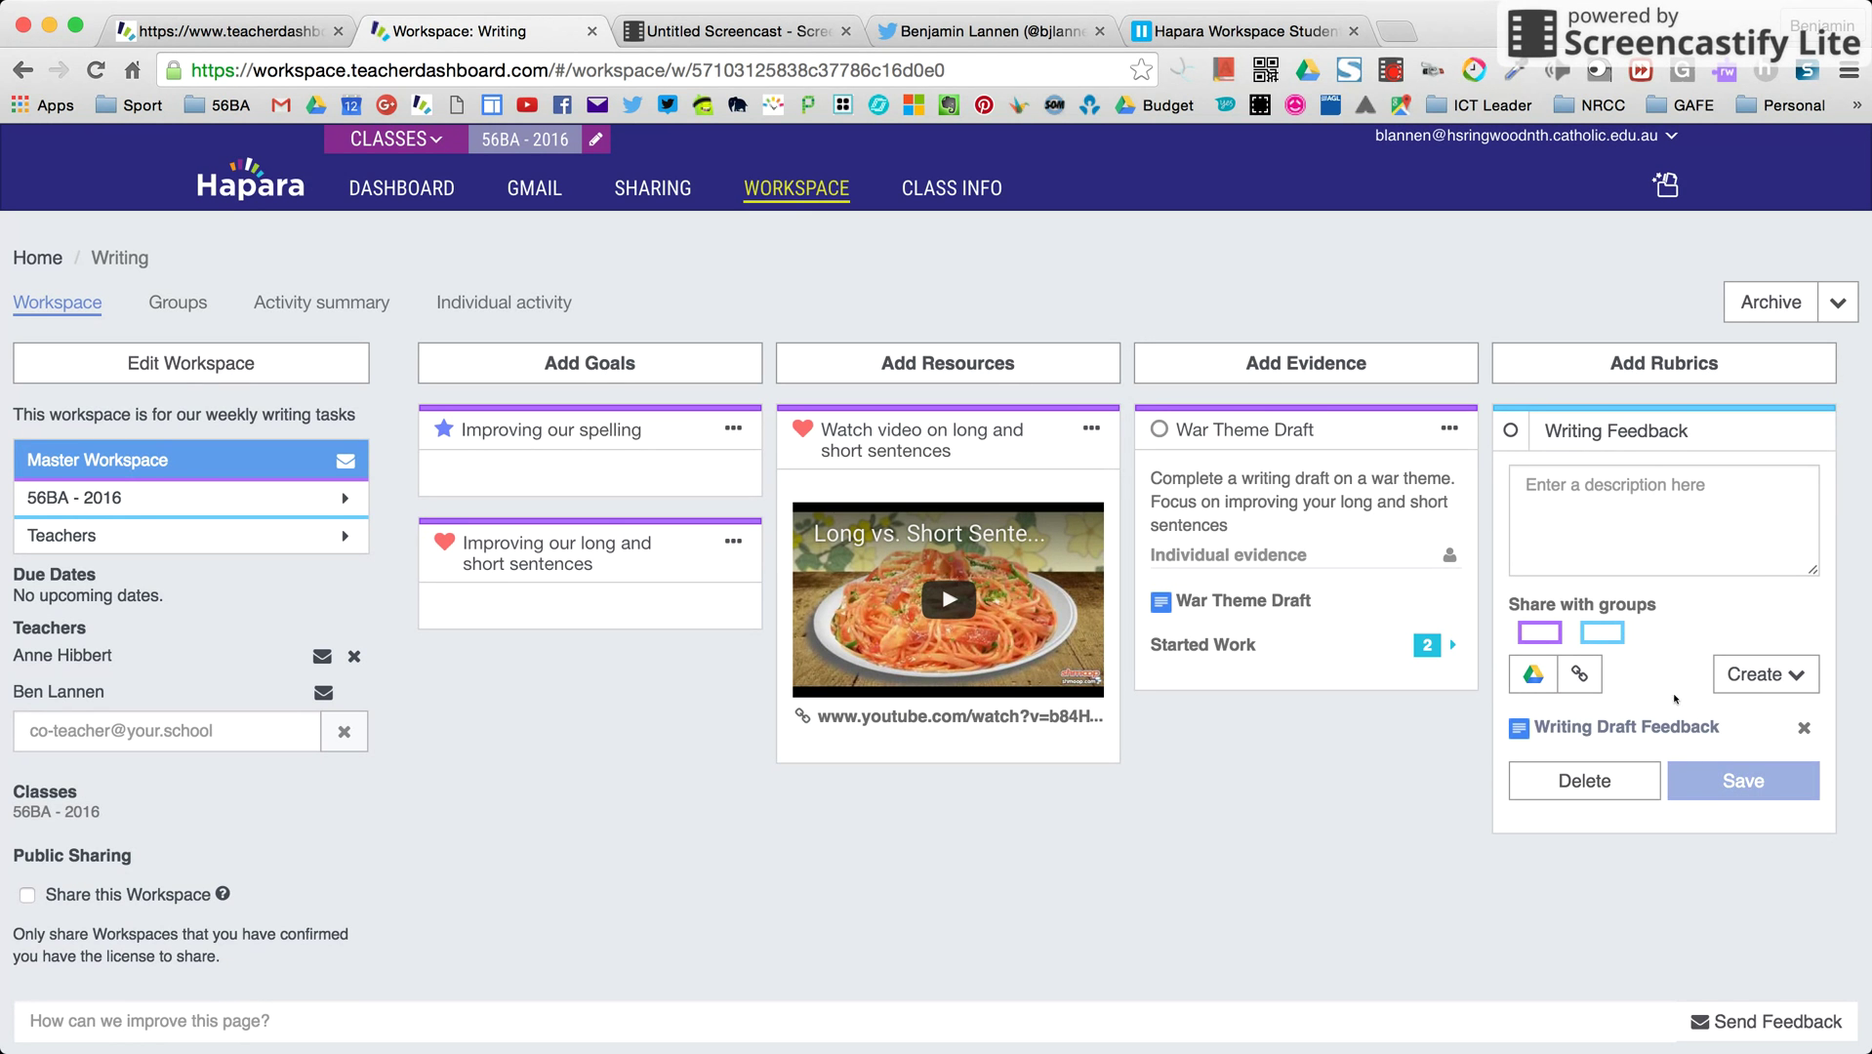
click(1601, 633)
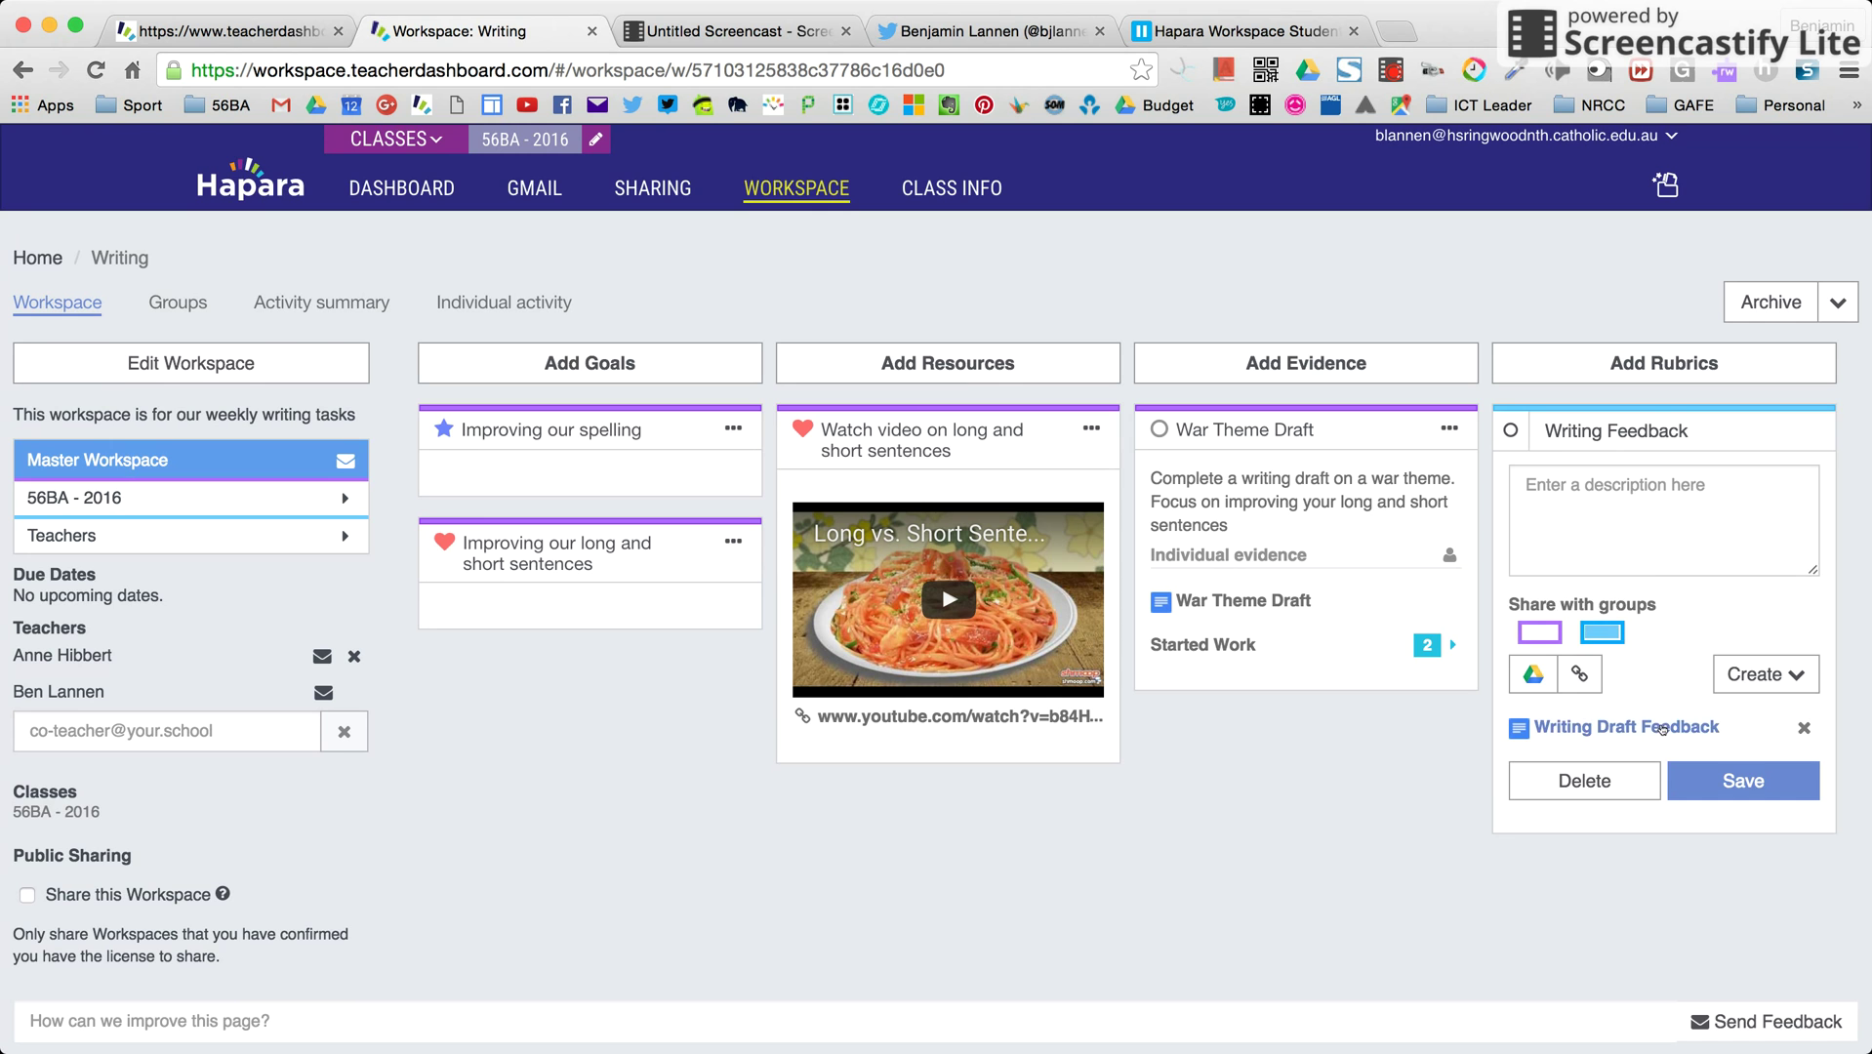
click(1744, 781)
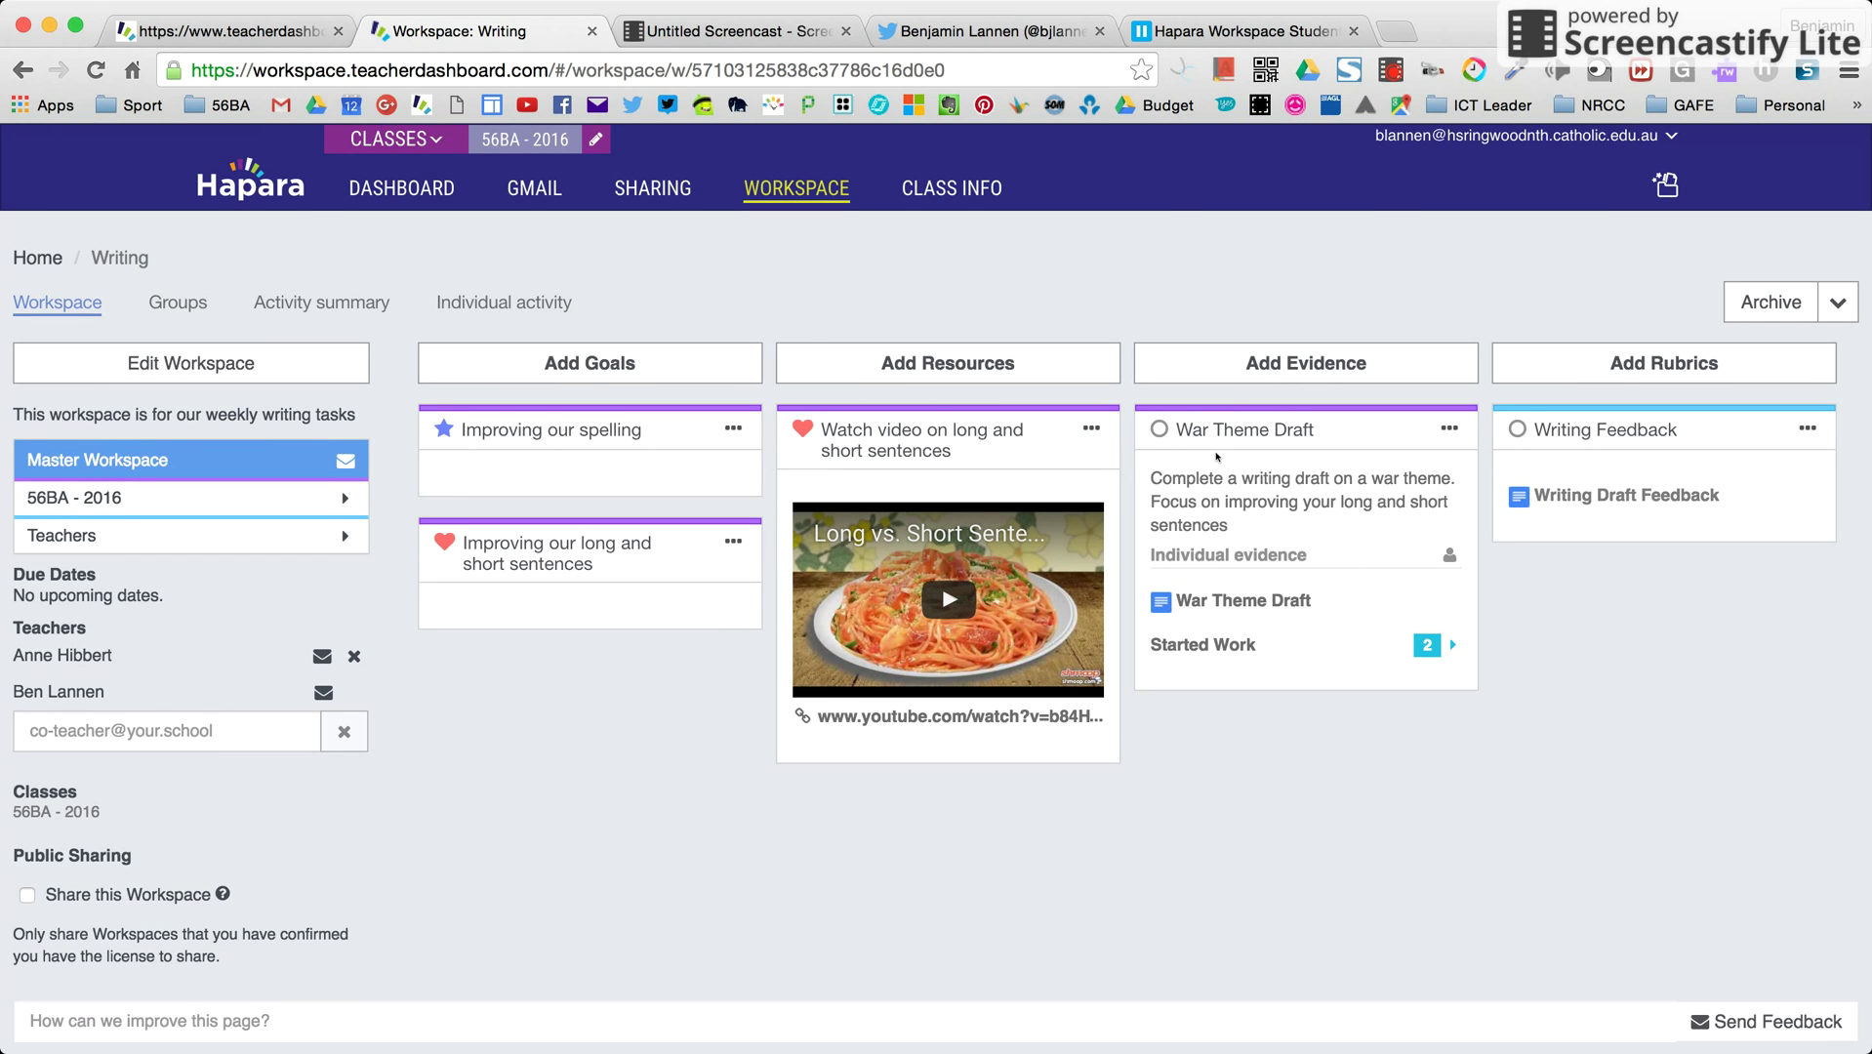
- Share the War Theme Draft evidence with the Teachers group instead of 56BA - 2016 and save the card
click(1450, 428)
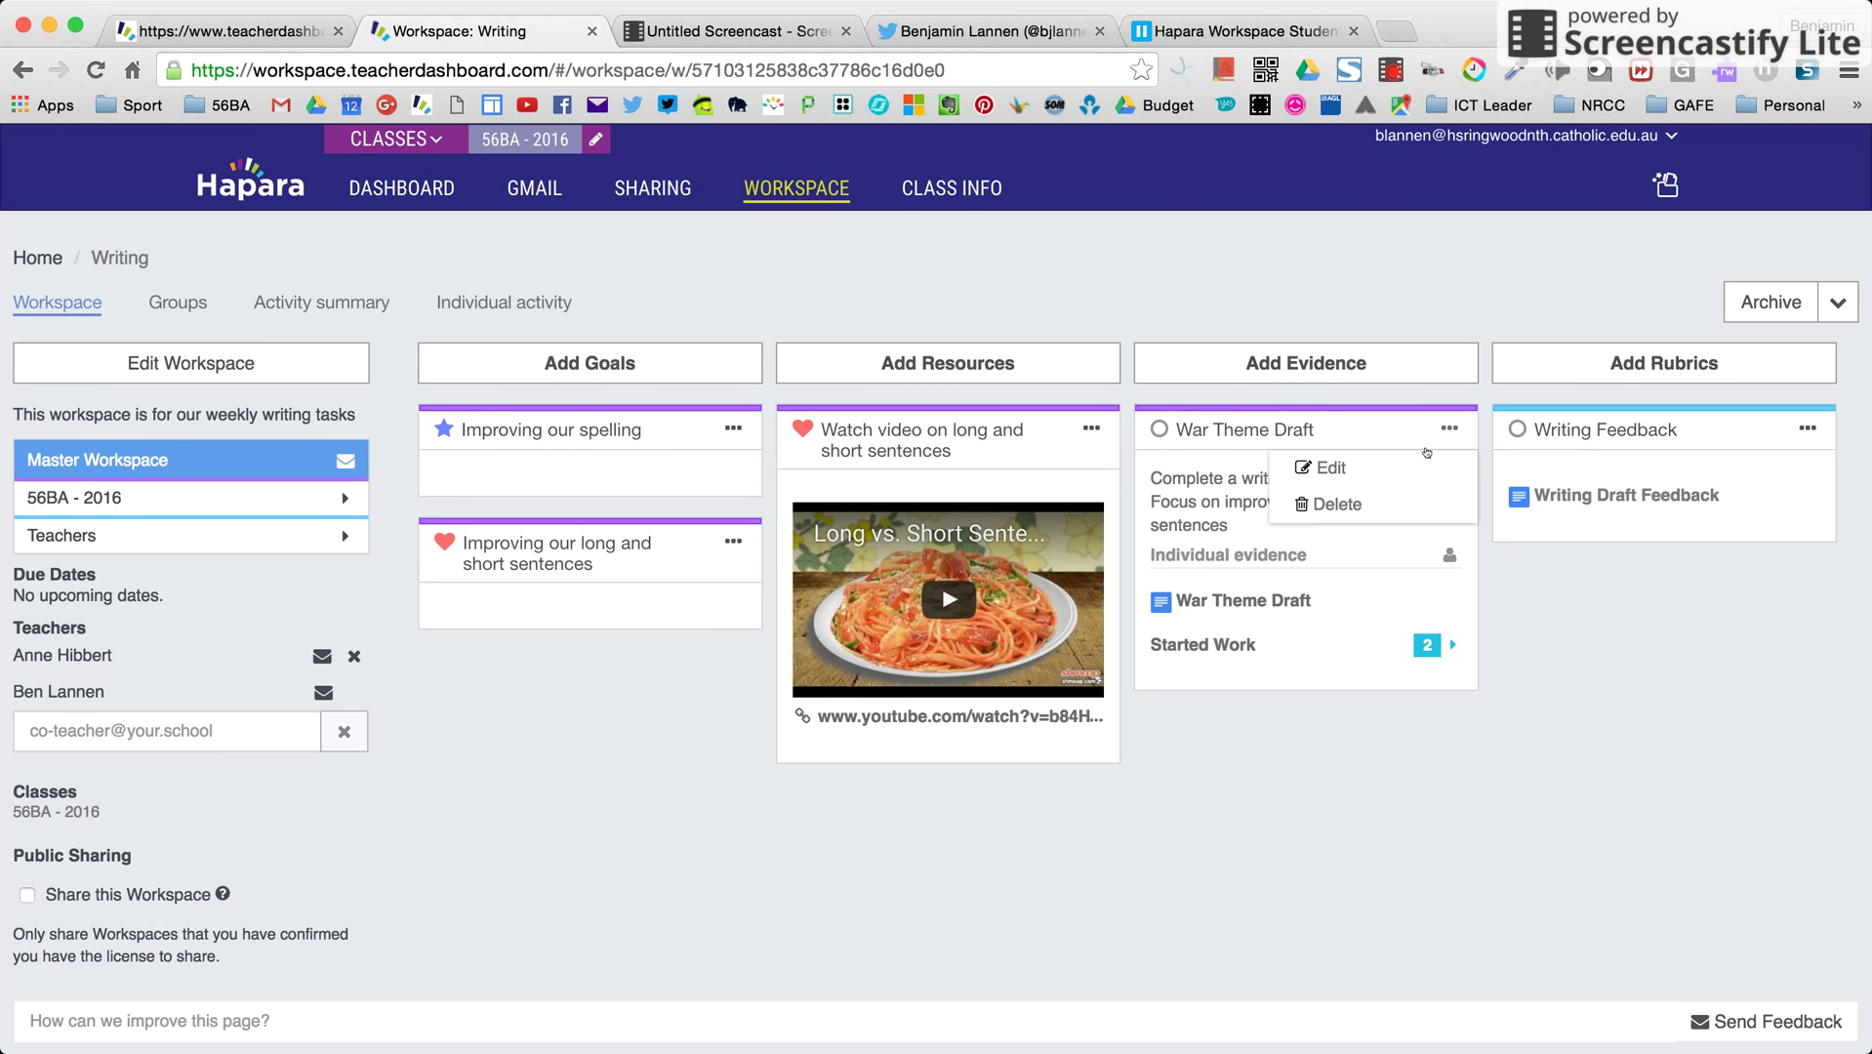
click(1404, 464)
click(1181, 633)
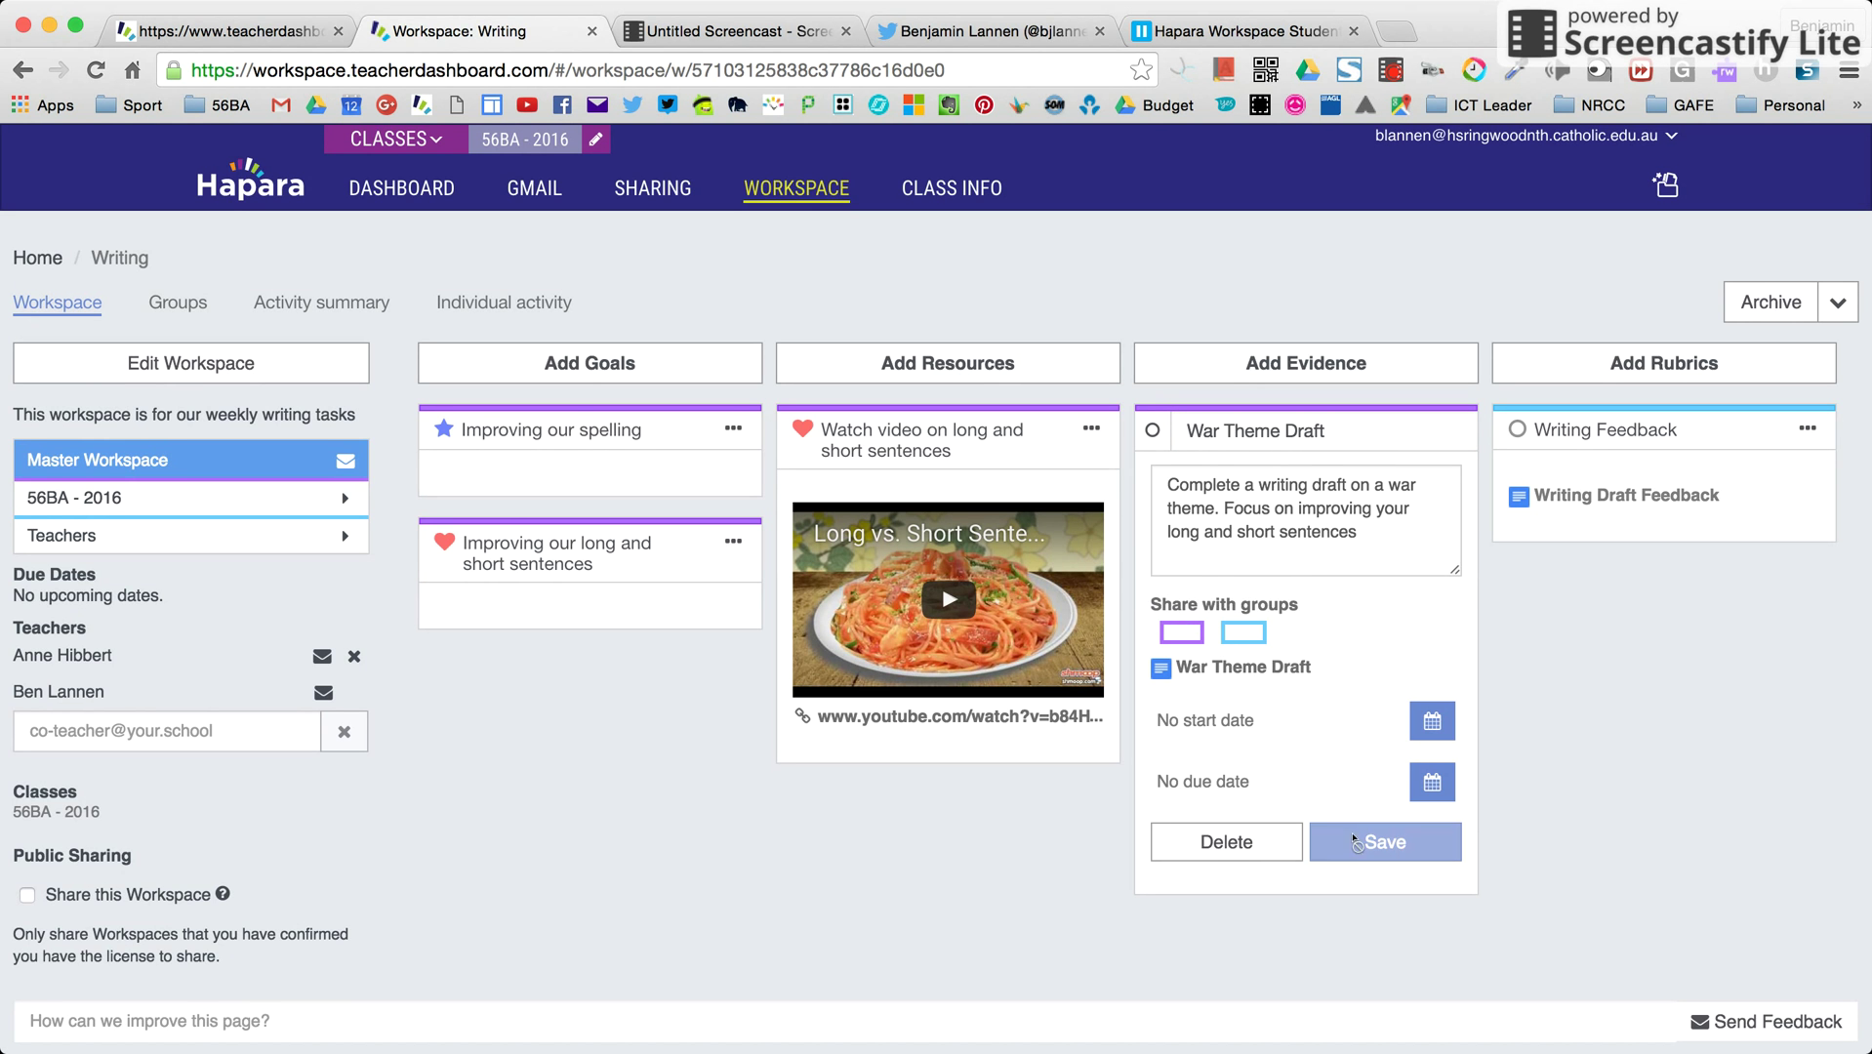
click(1244, 632)
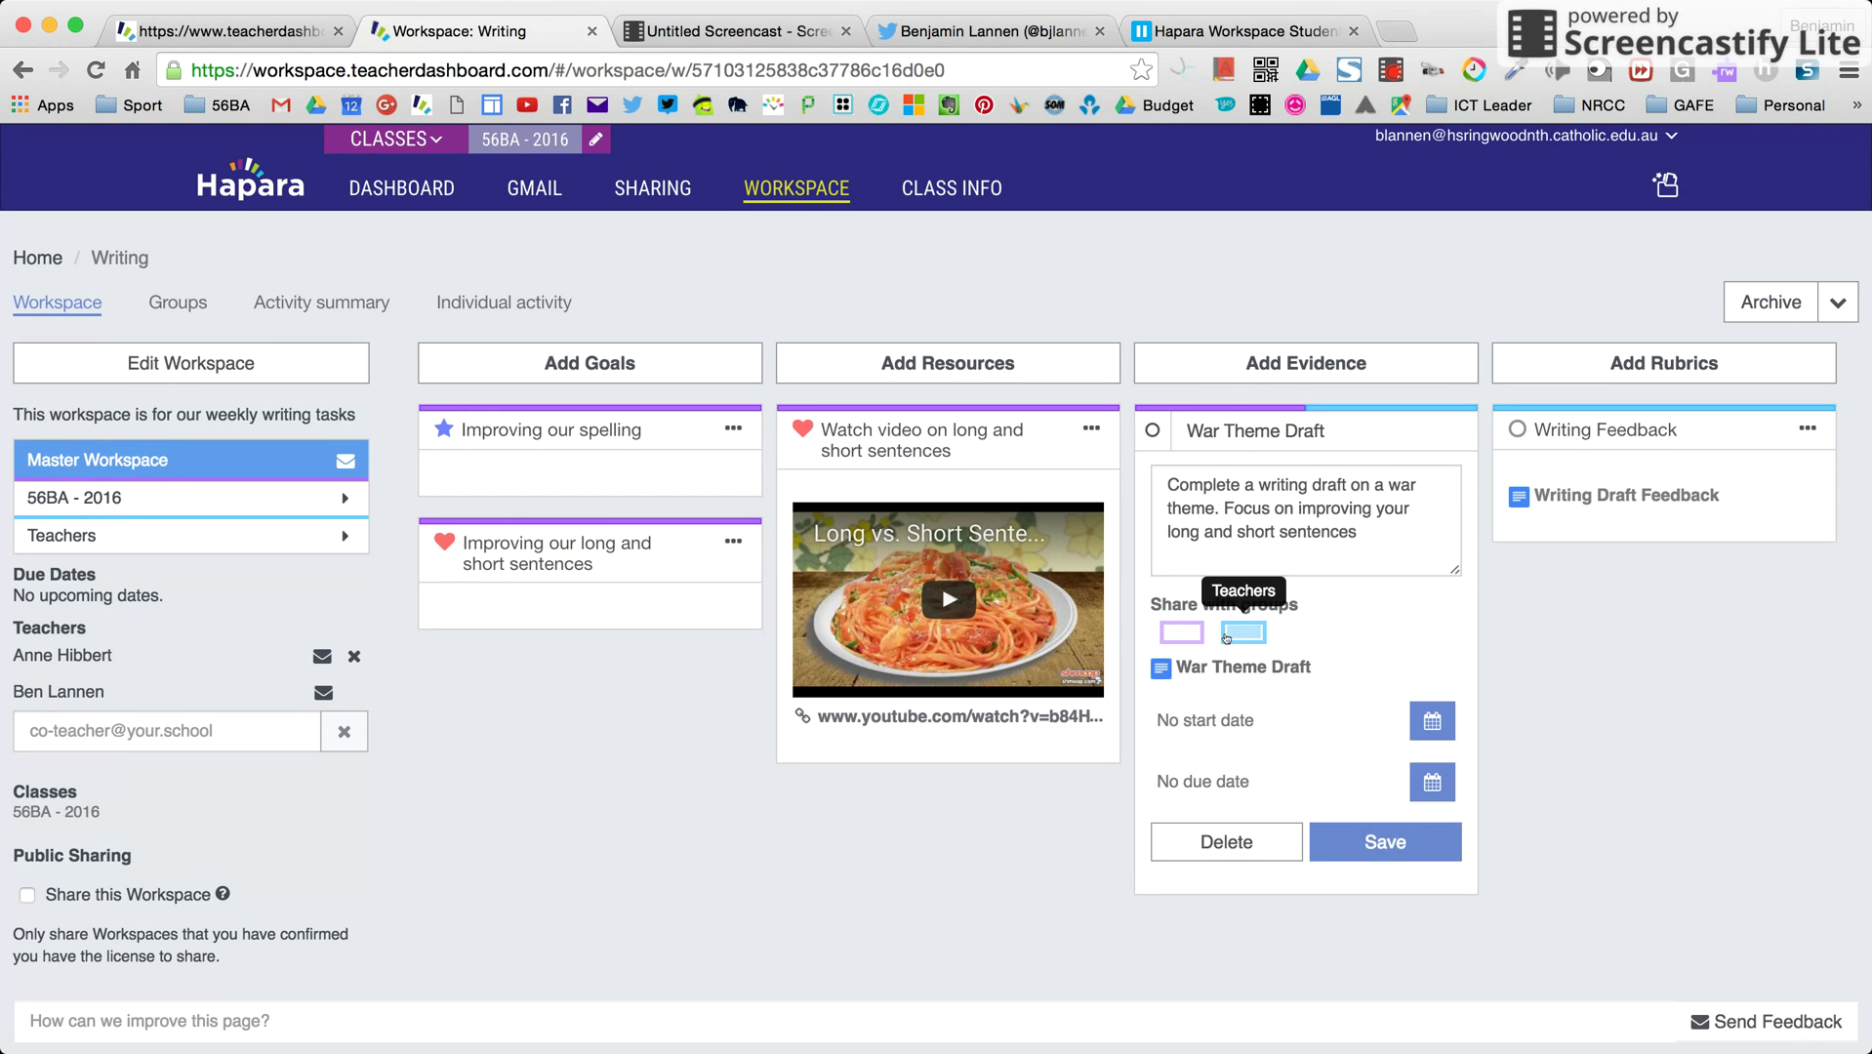
click(1377, 836)
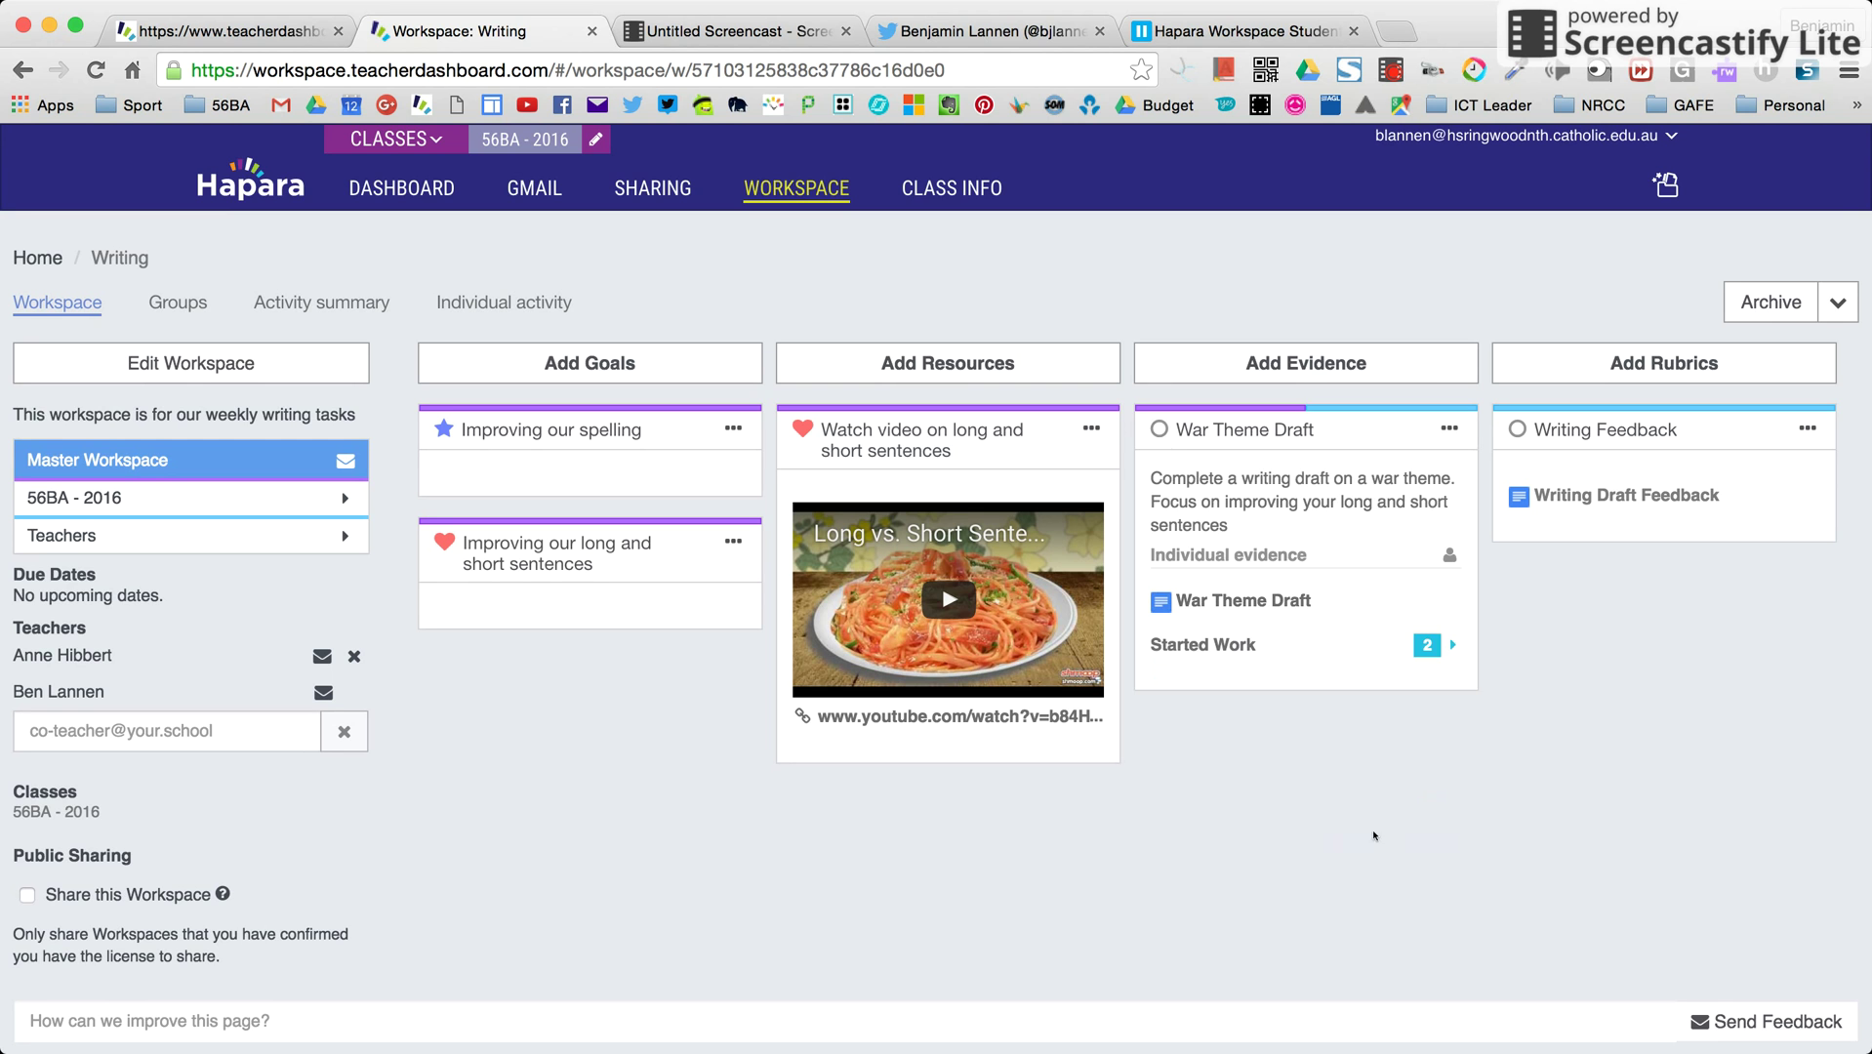
click(1447, 429)
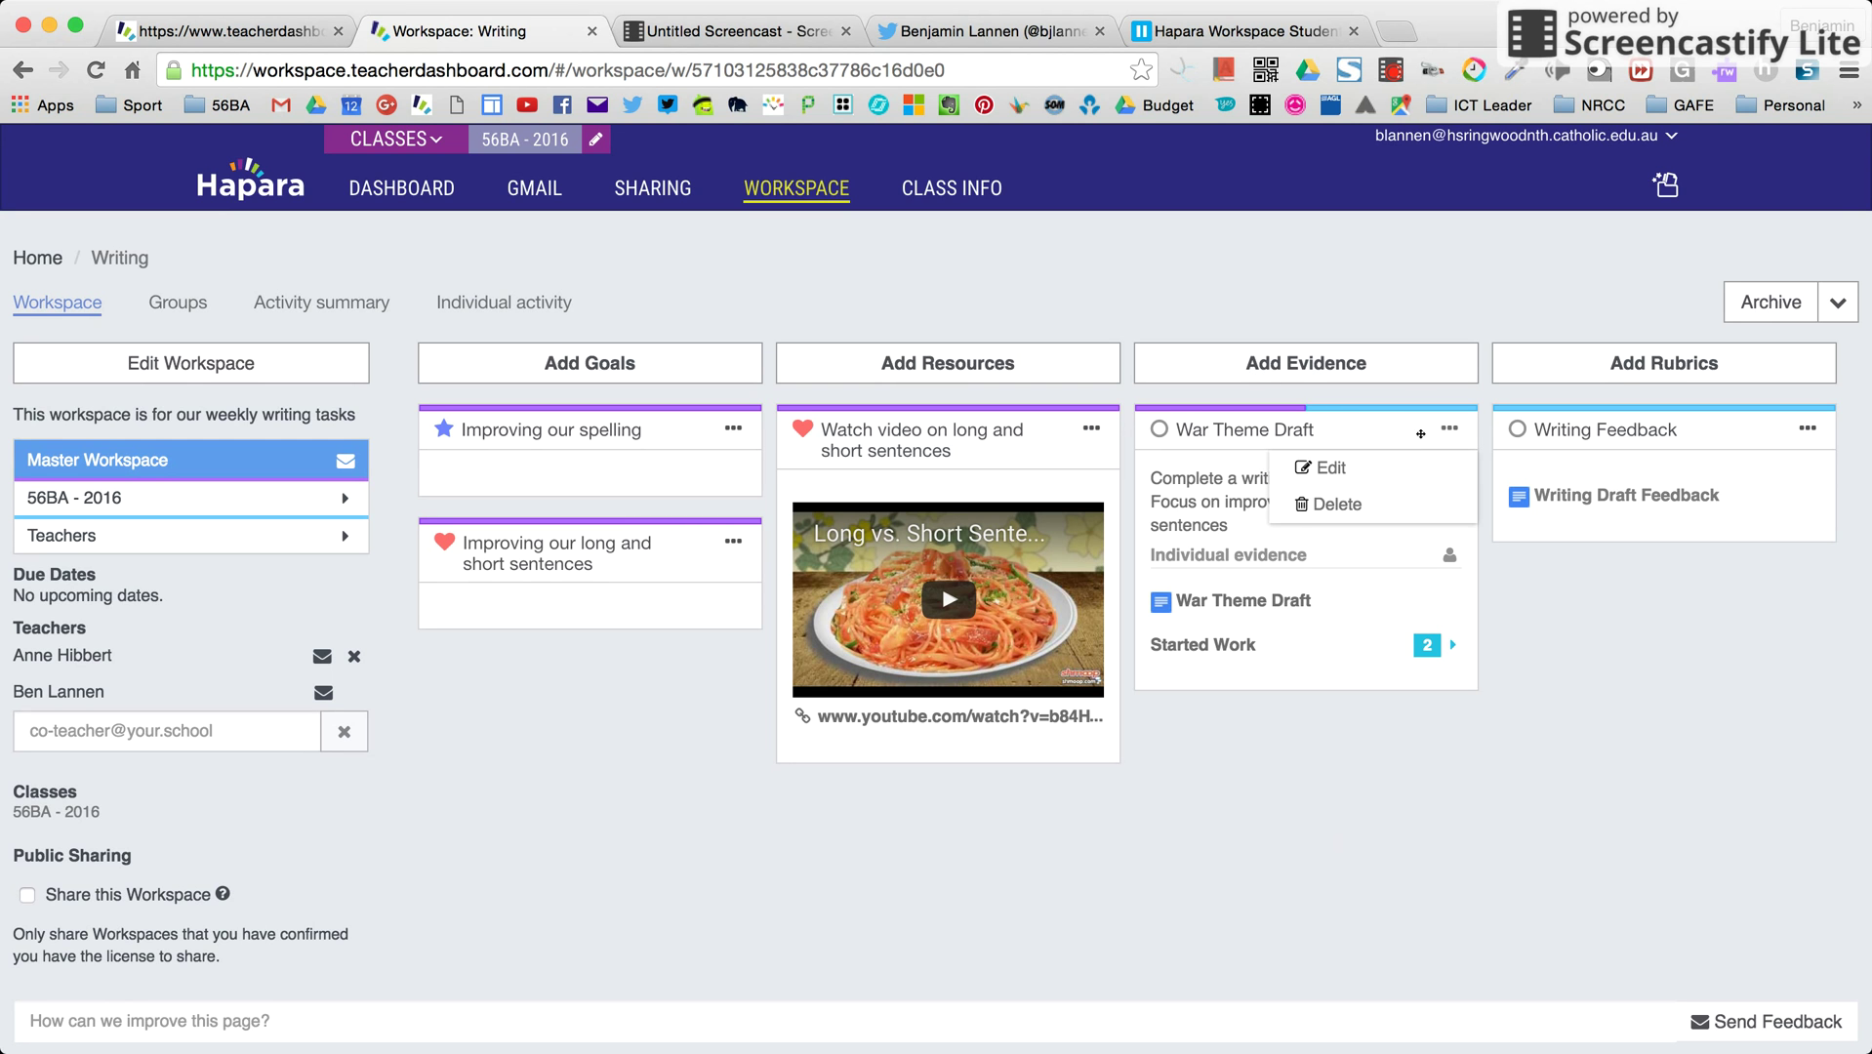
click(1401, 455)
click(1183, 633)
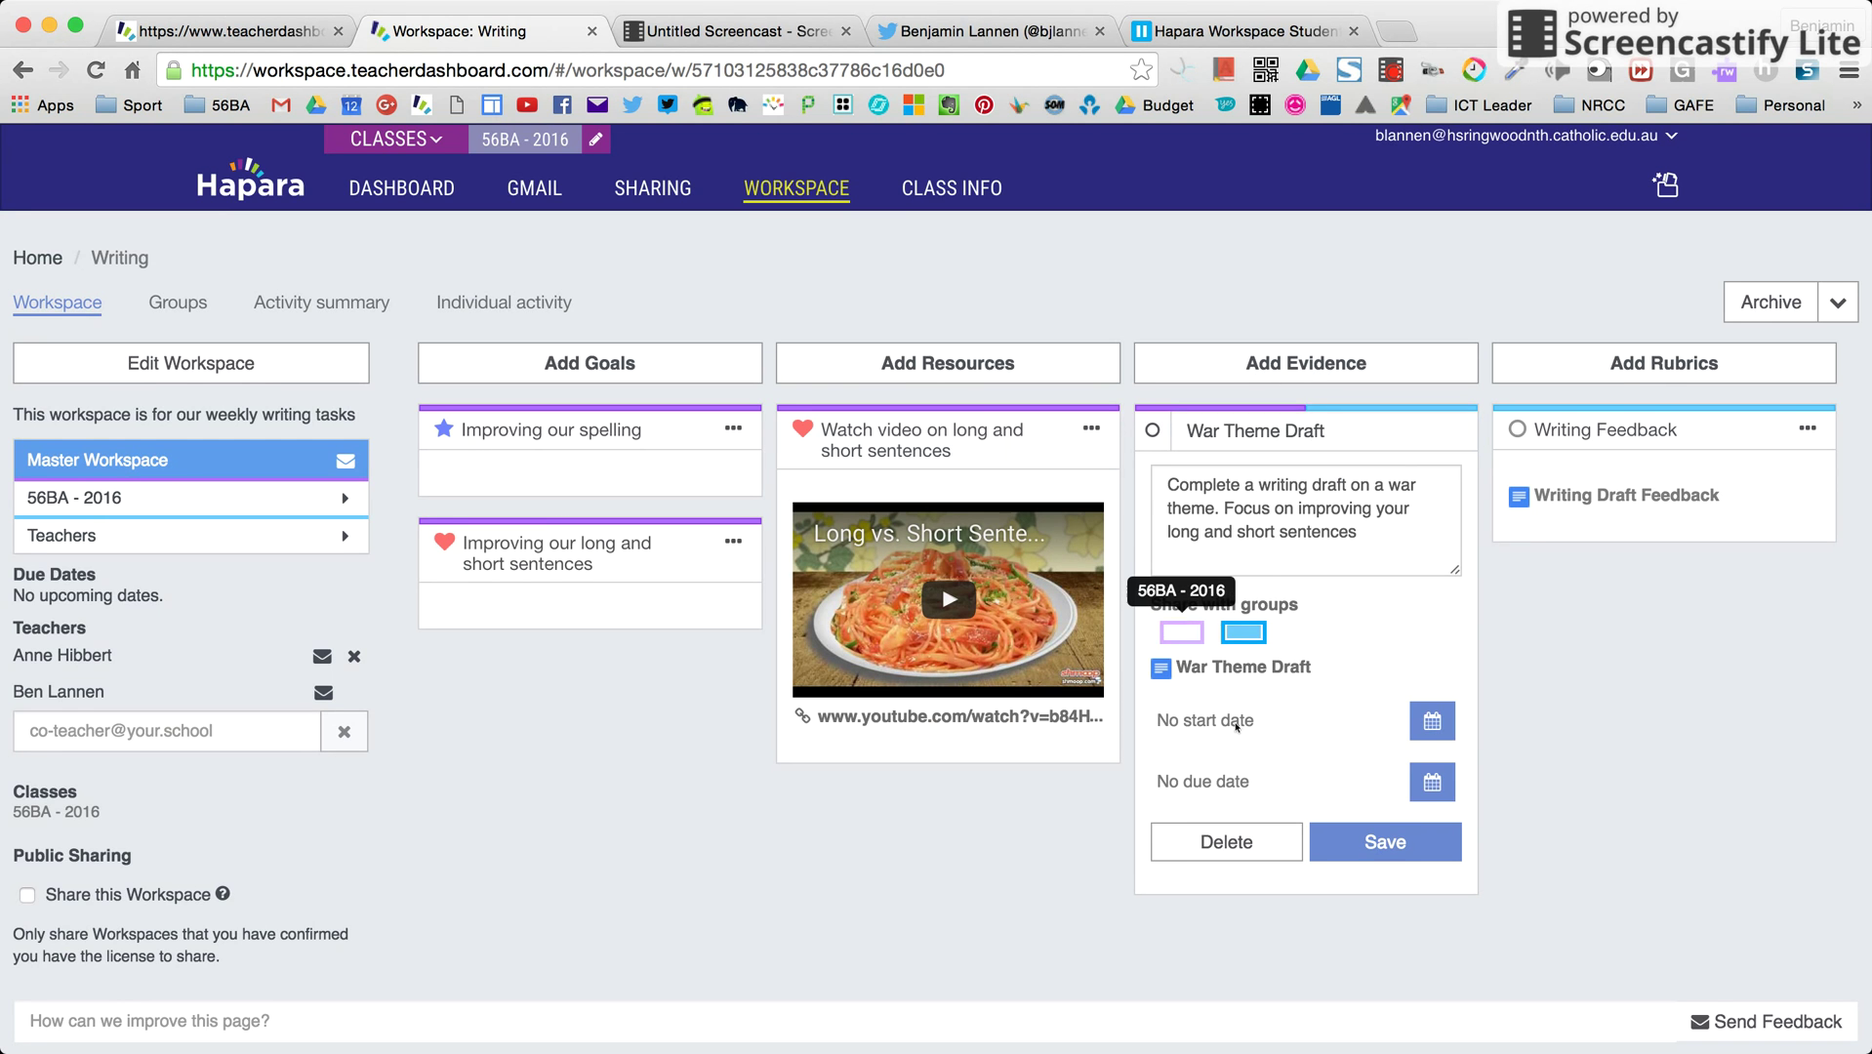
click(1340, 840)
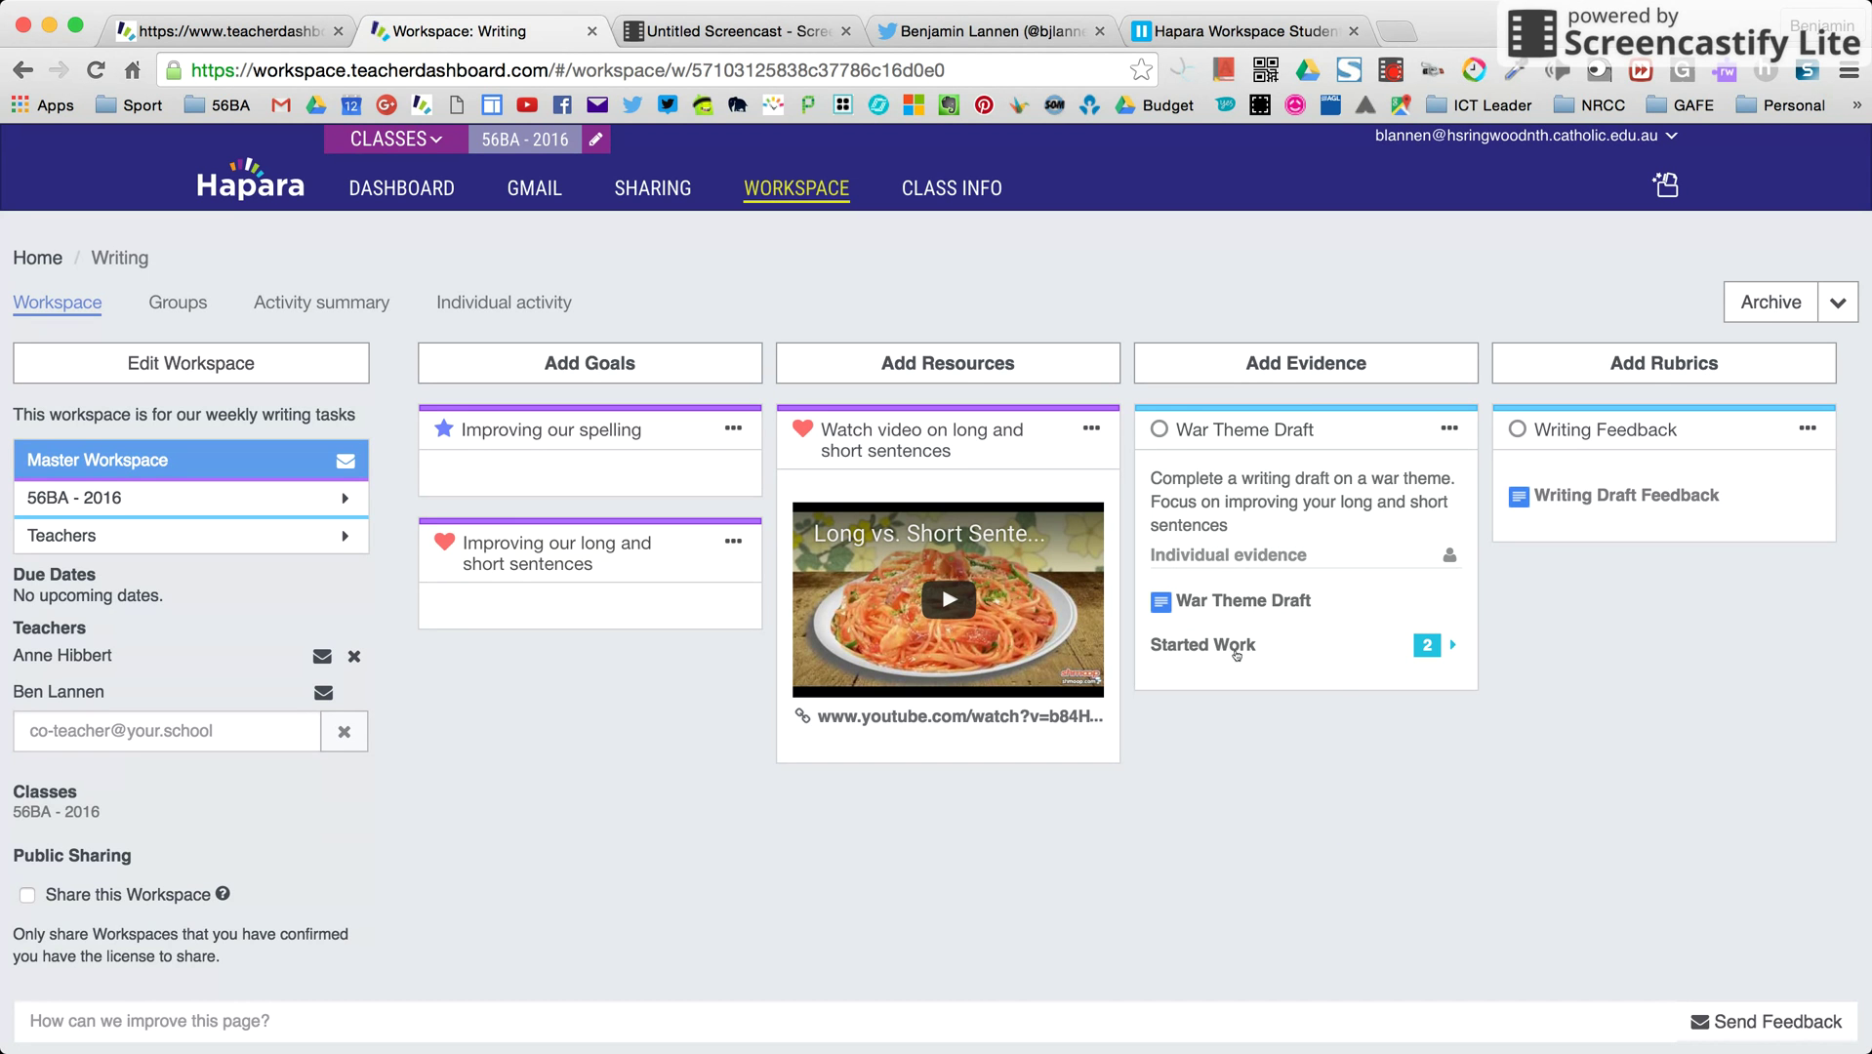
- Share the resource about the long and short sentences video with the Teachers group as well, and save it
click(1092, 427)
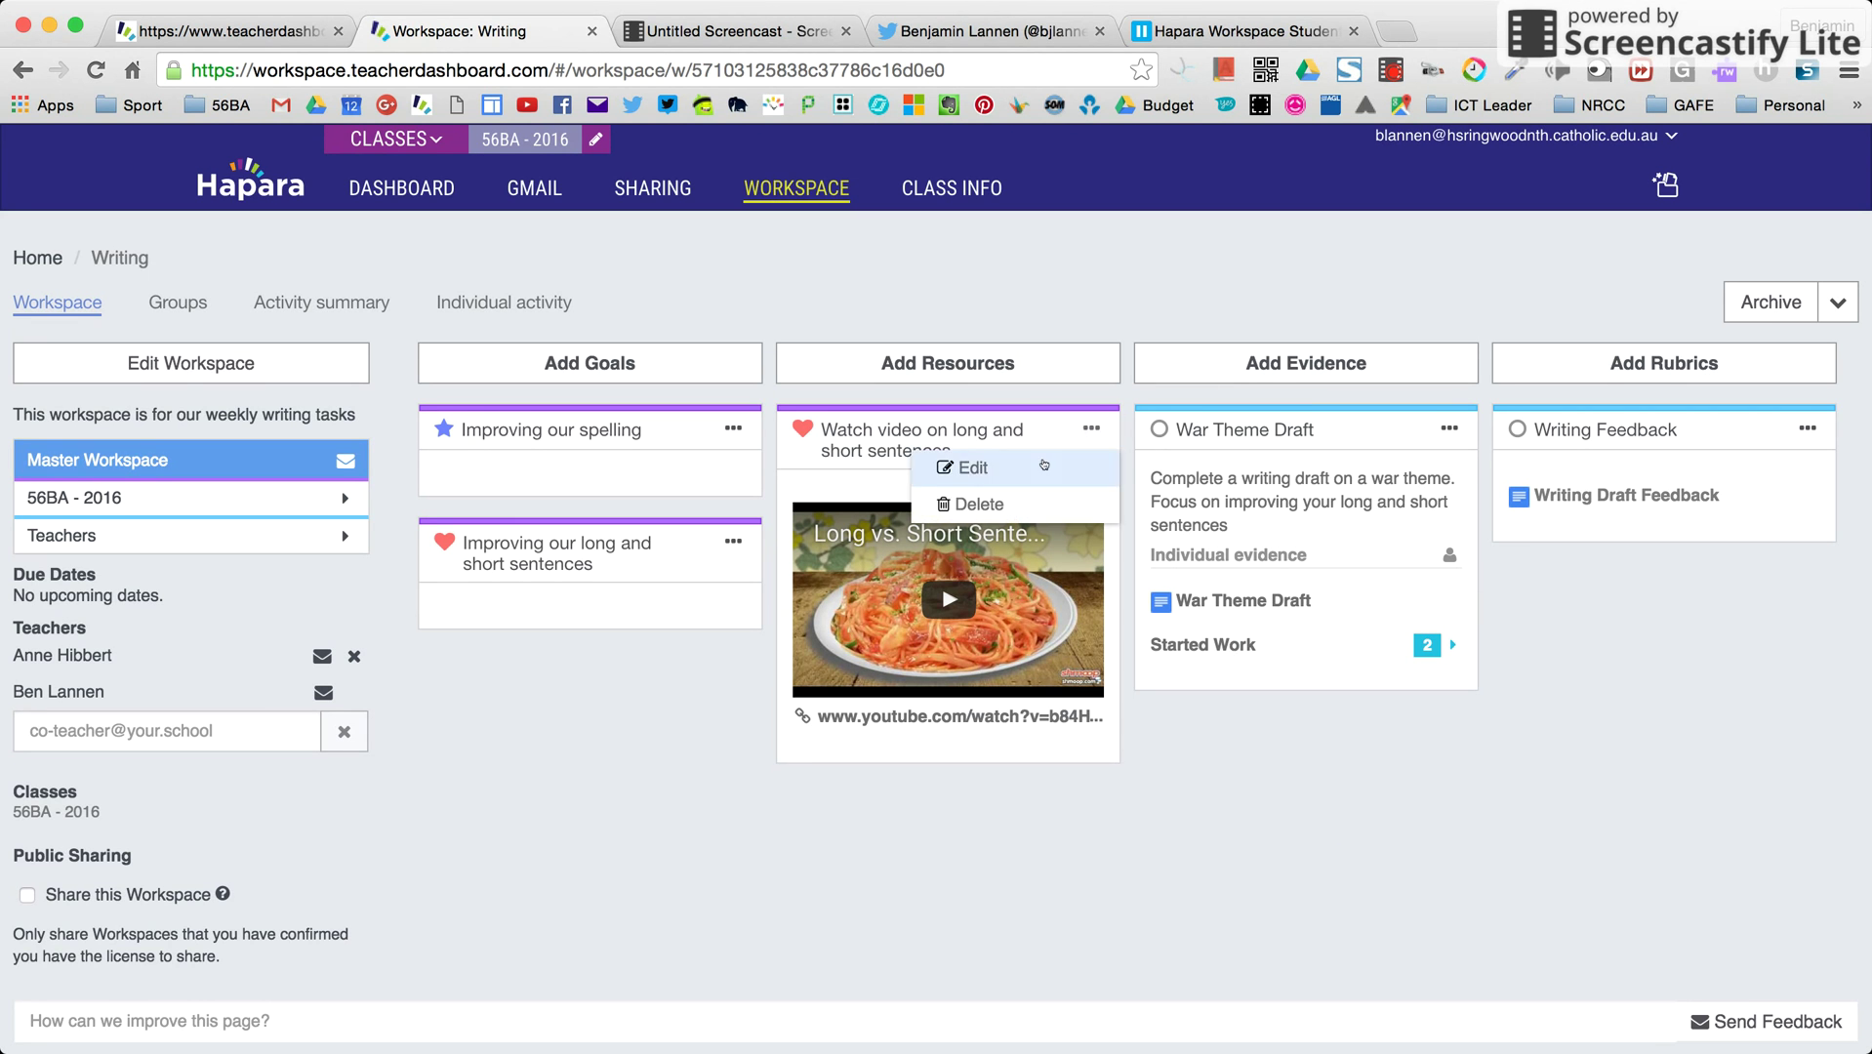
click(952, 468)
click(888, 634)
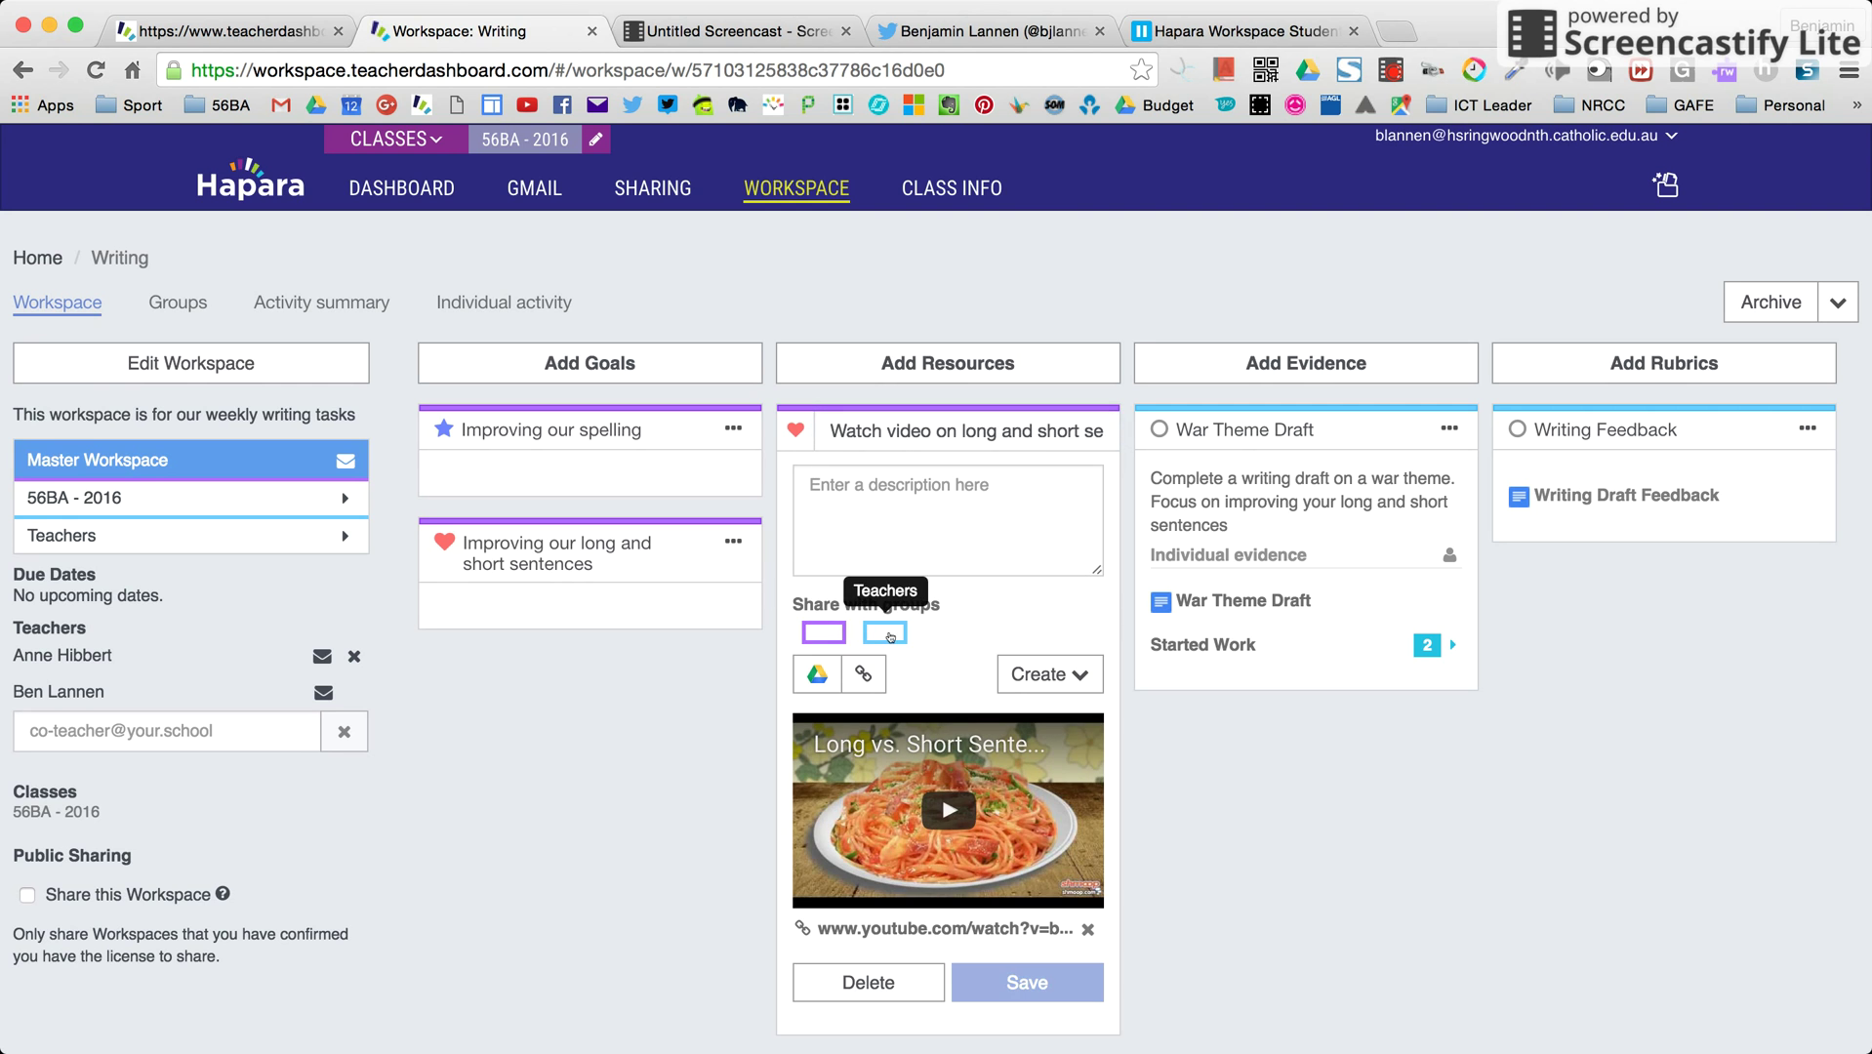
click(888, 634)
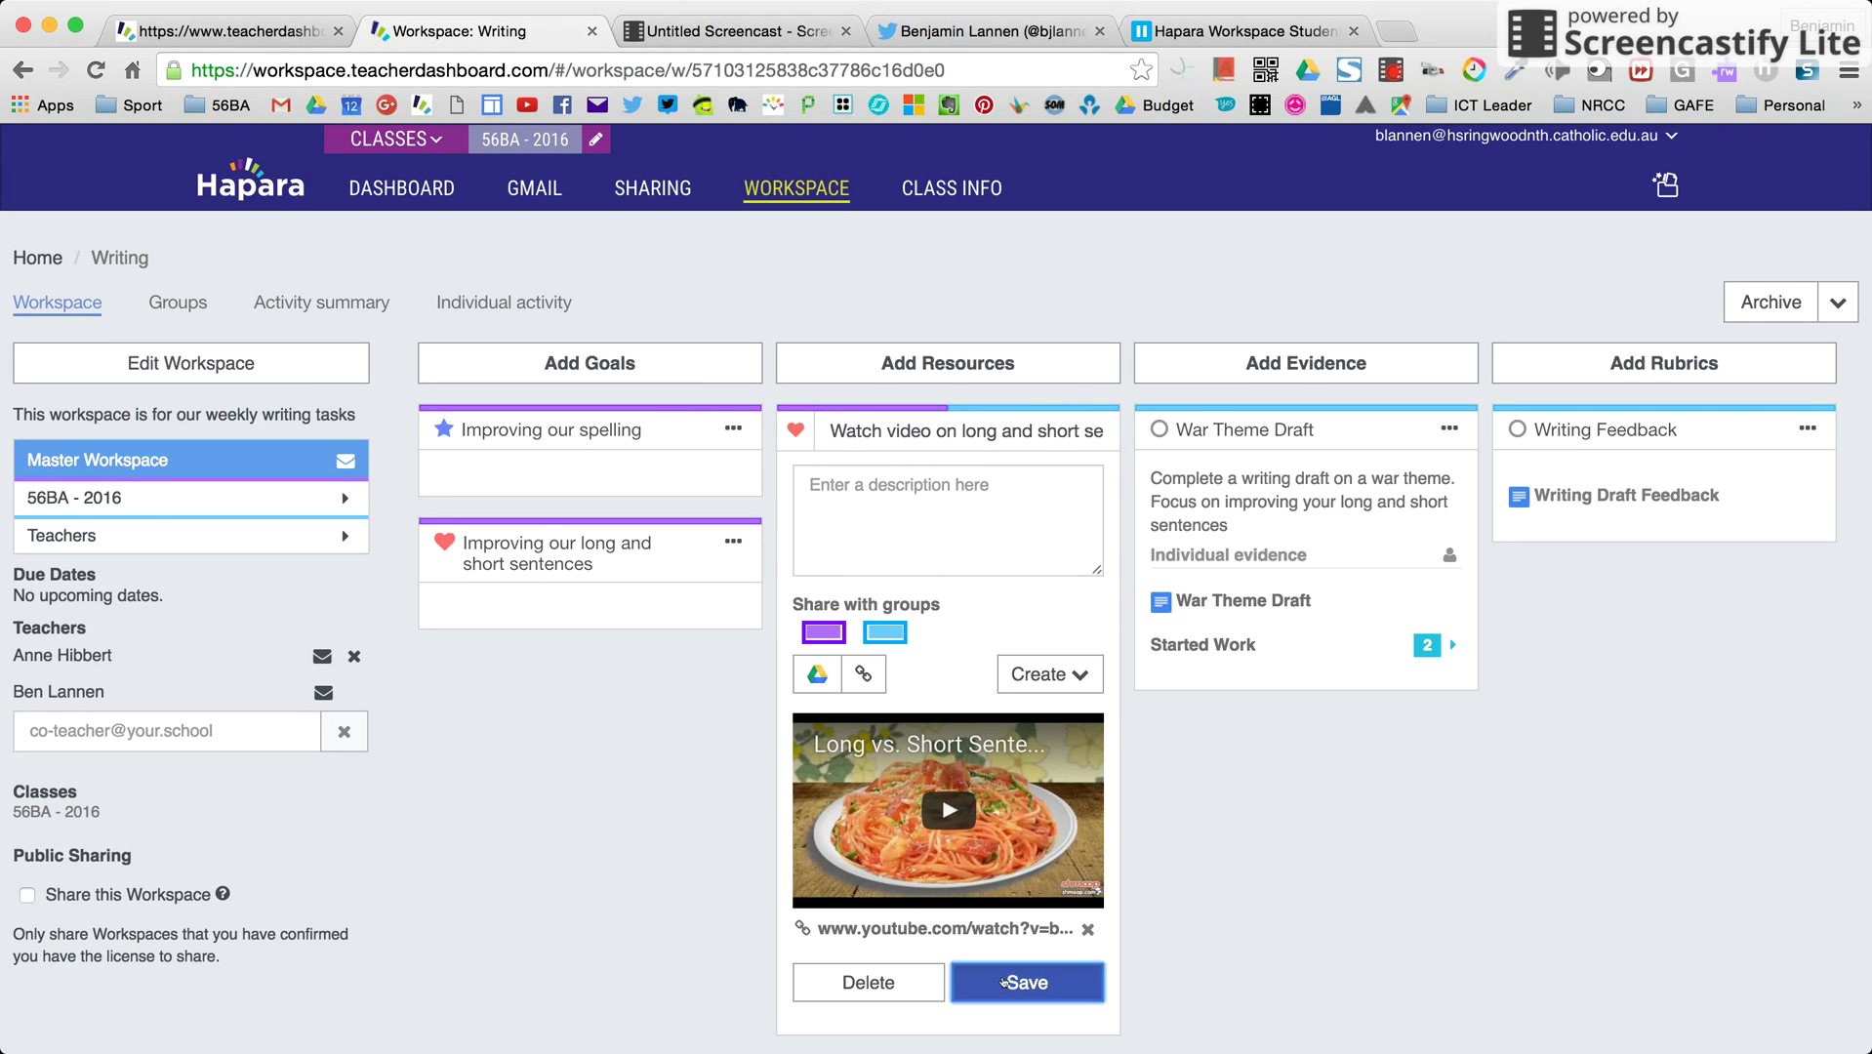
click(995, 983)
- Share the "Improving our spelling" goal with the Teachers group instead of 56BA - 2016 and save it
click(733, 428)
click(719, 459)
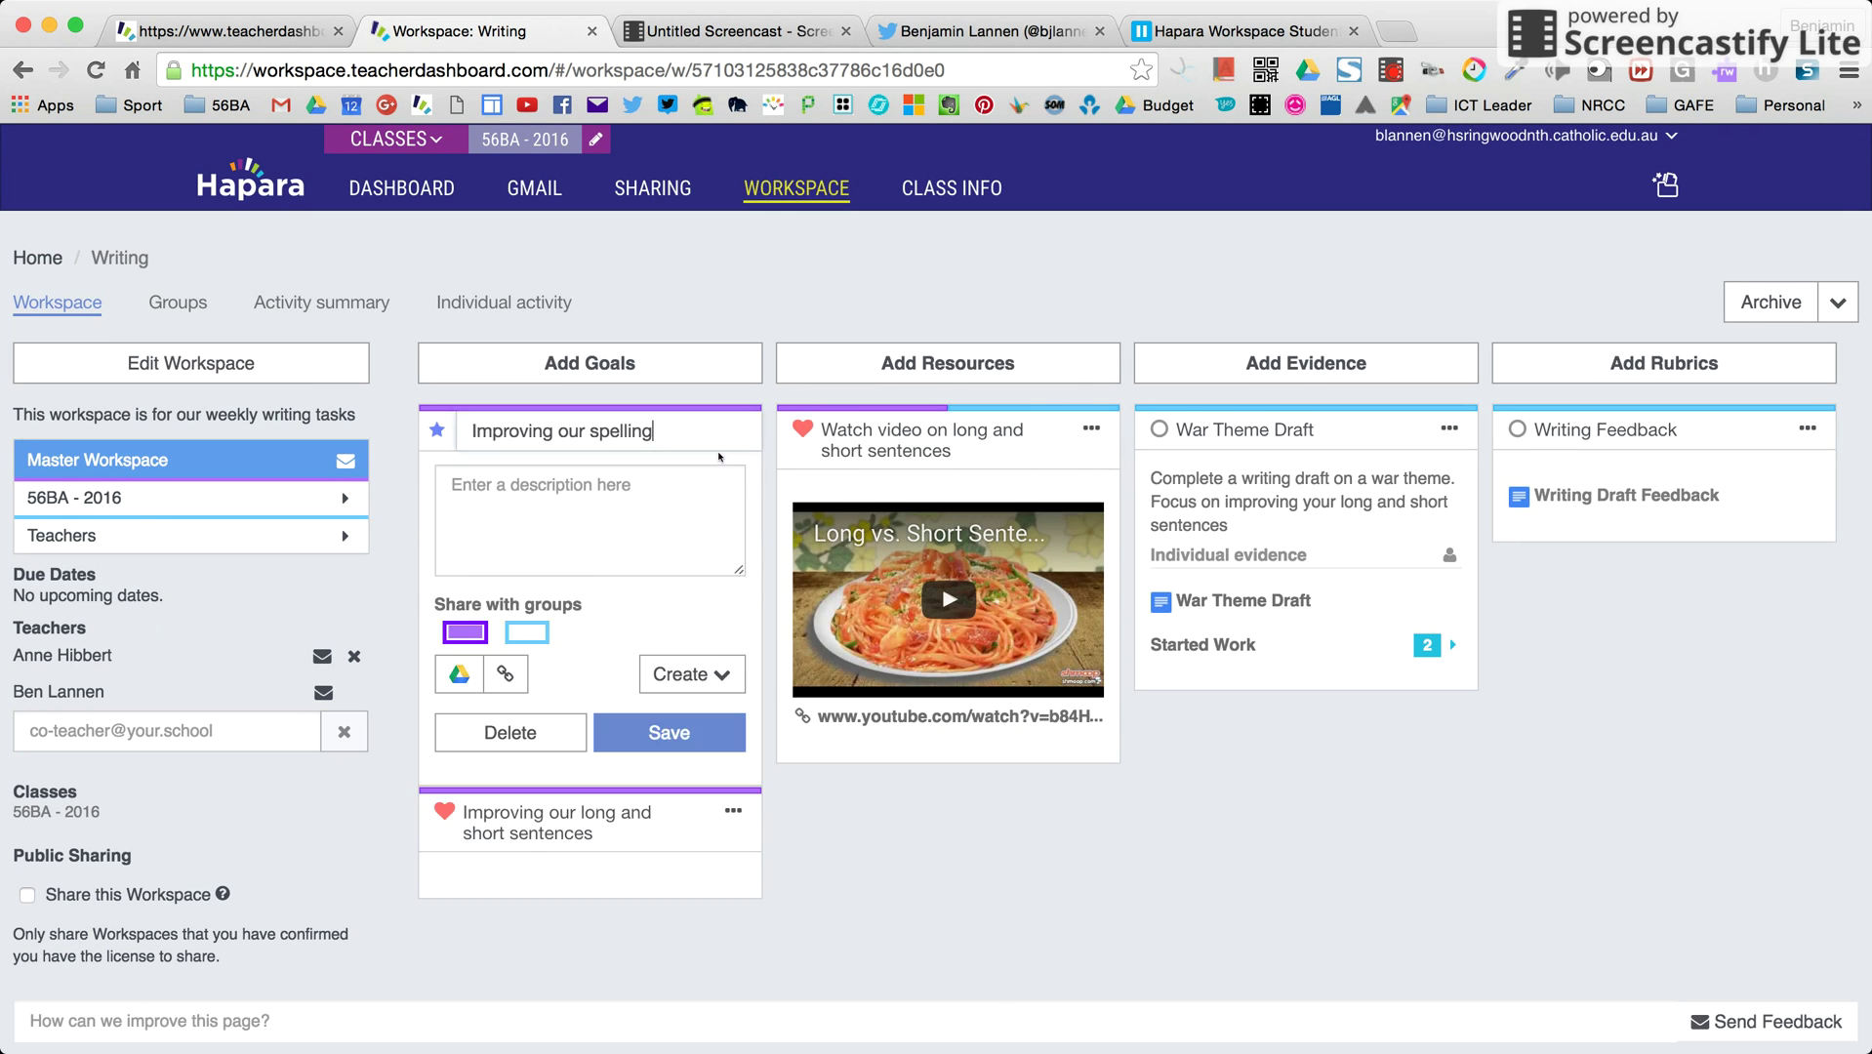
click(527, 633)
click(466, 633)
click(669, 732)
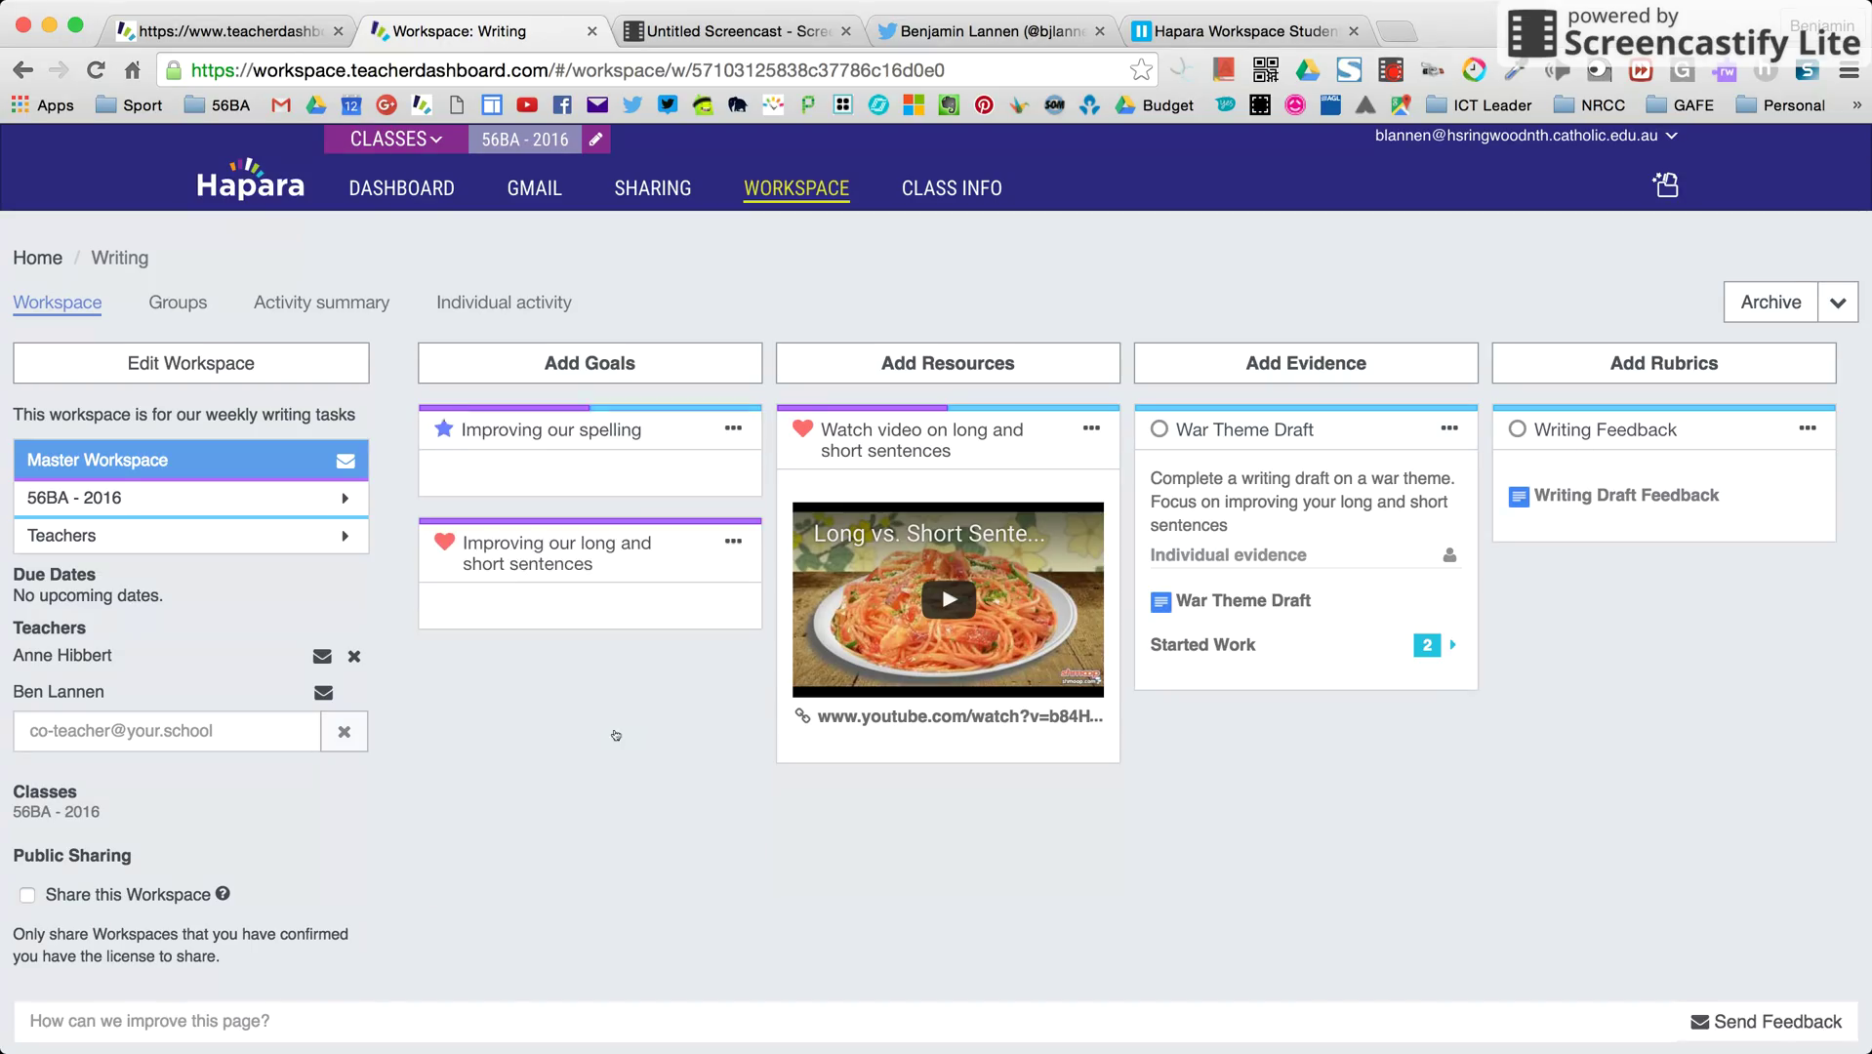
- Share the "Improving our long and short sentences" goal with the Teachers group instead of 56BA - 2016 and save it
click(733, 540)
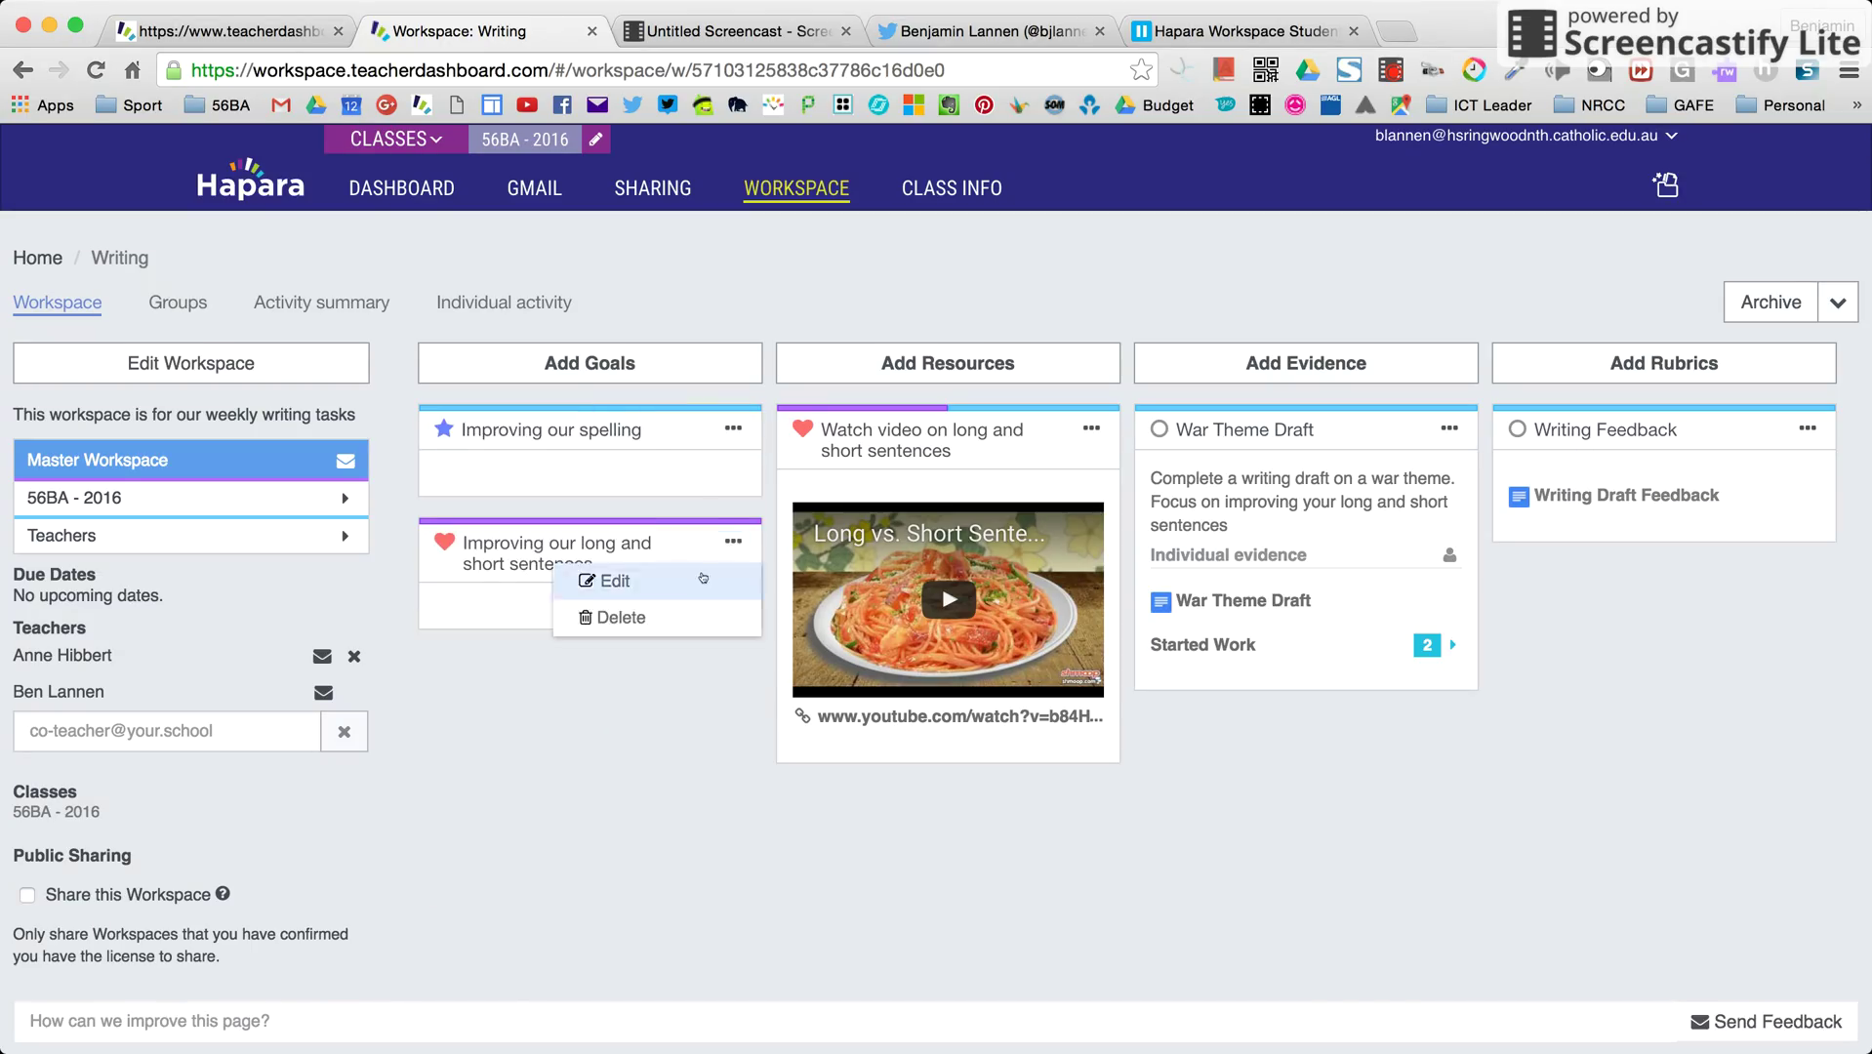
click(703, 577)
click(527, 745)
click(466, 745)
click(633, 846)
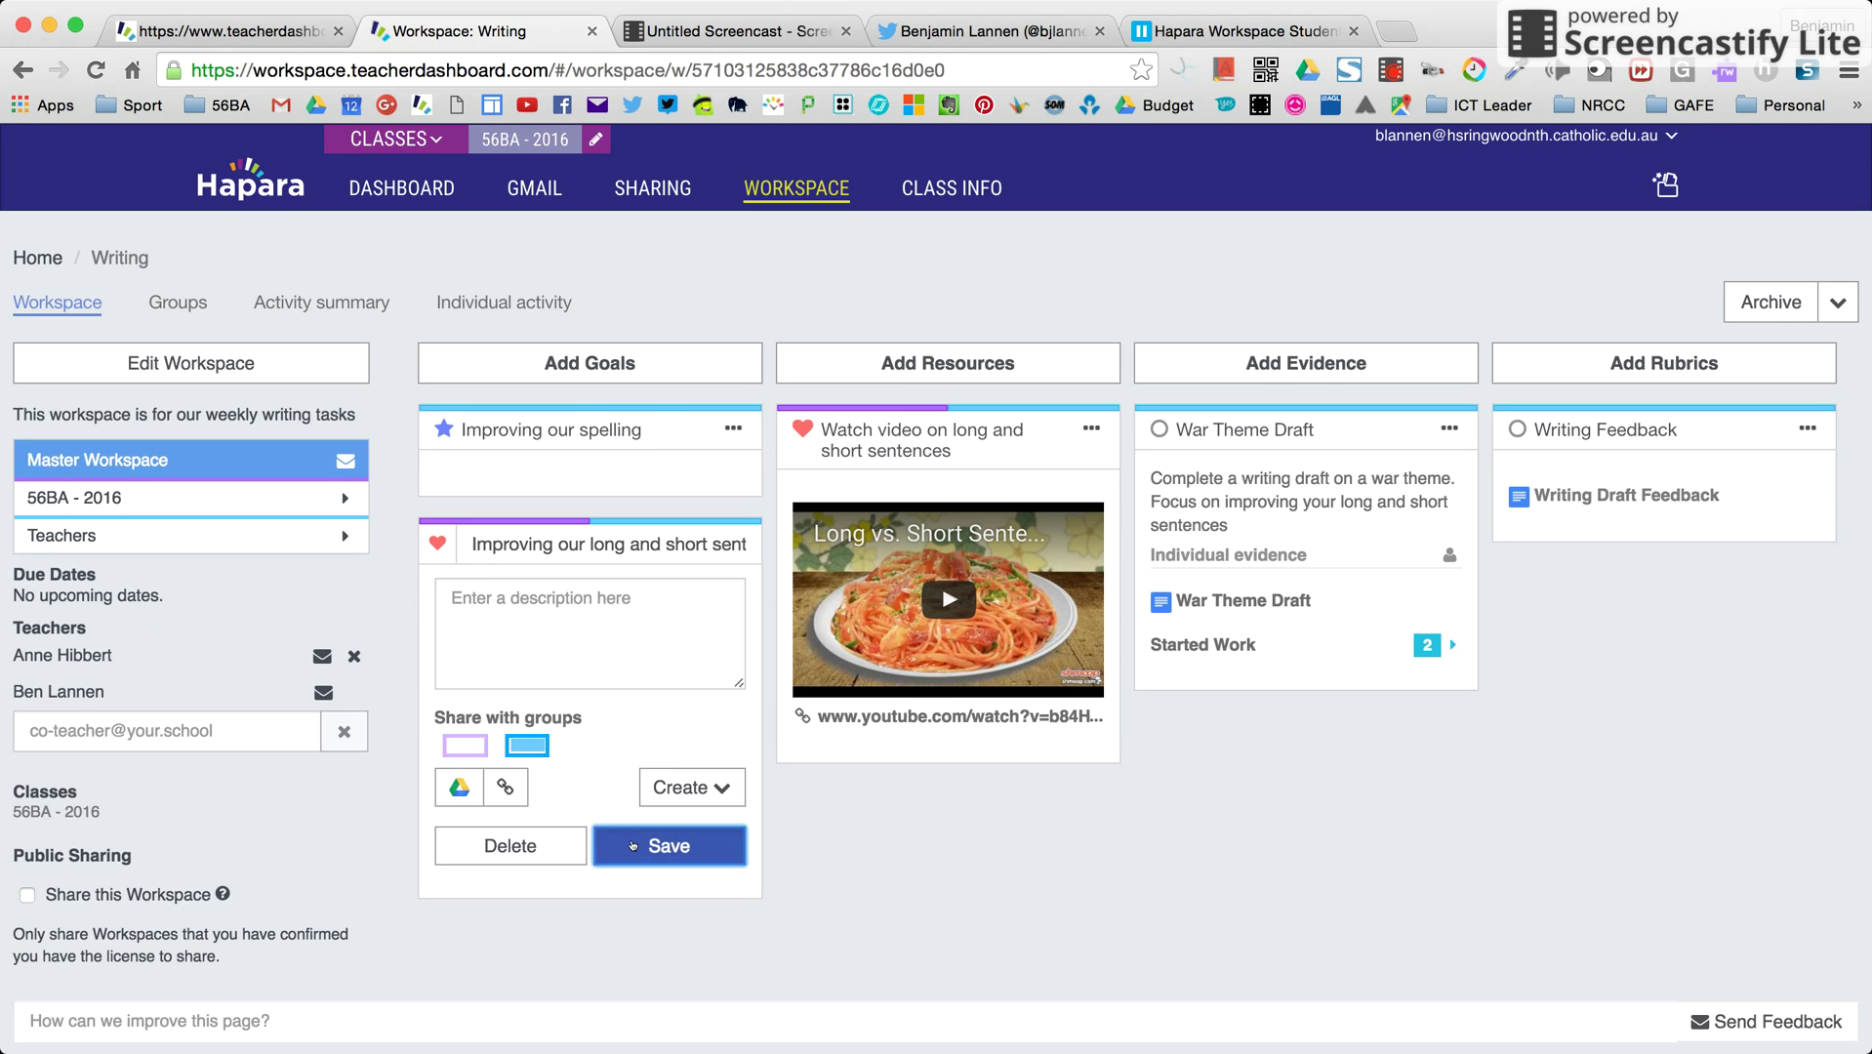
- Stop sharing the long and short sentences video resource with the 56BA - 2016 group and save the card
click(1092, 427)
click(1035, 465)
click(839, 629)
click(1069, 982)
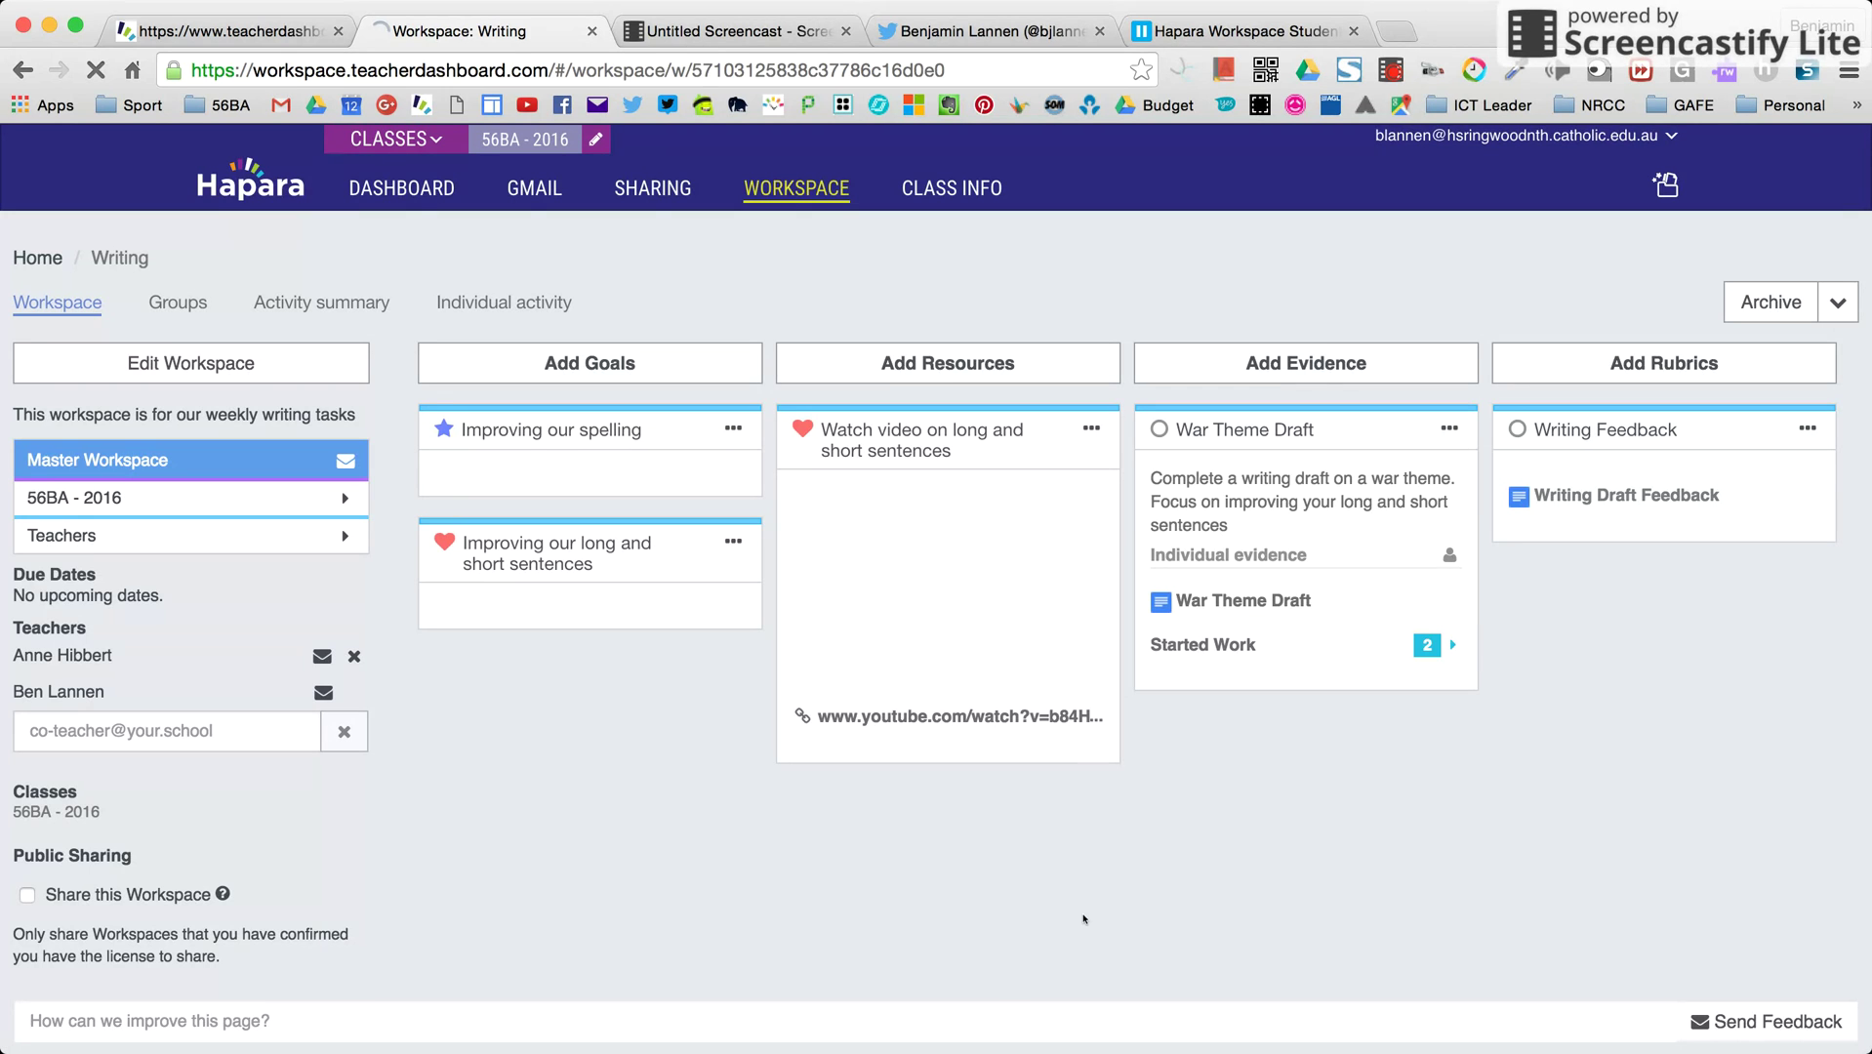